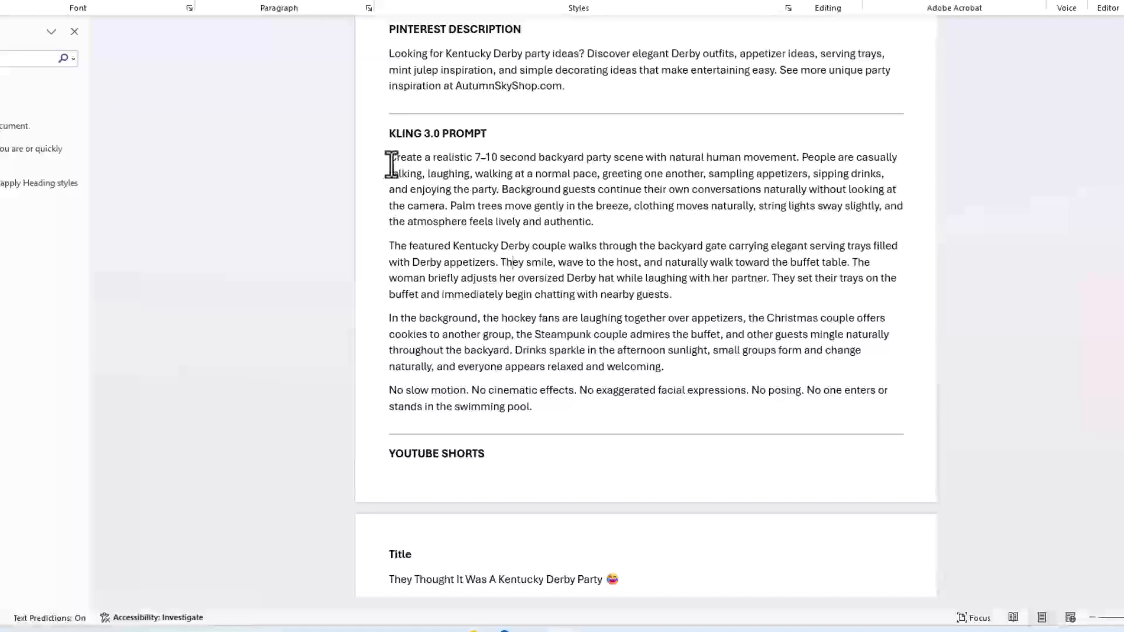
Step: Copy the full text under KLING 3.0 PROMPT from the document into the main Prompt field of the Kling Video v3 page in Firefox
{"action": "left_click_drag", "start_coordinate": [386, 158], "coordinate": [528, 406]}
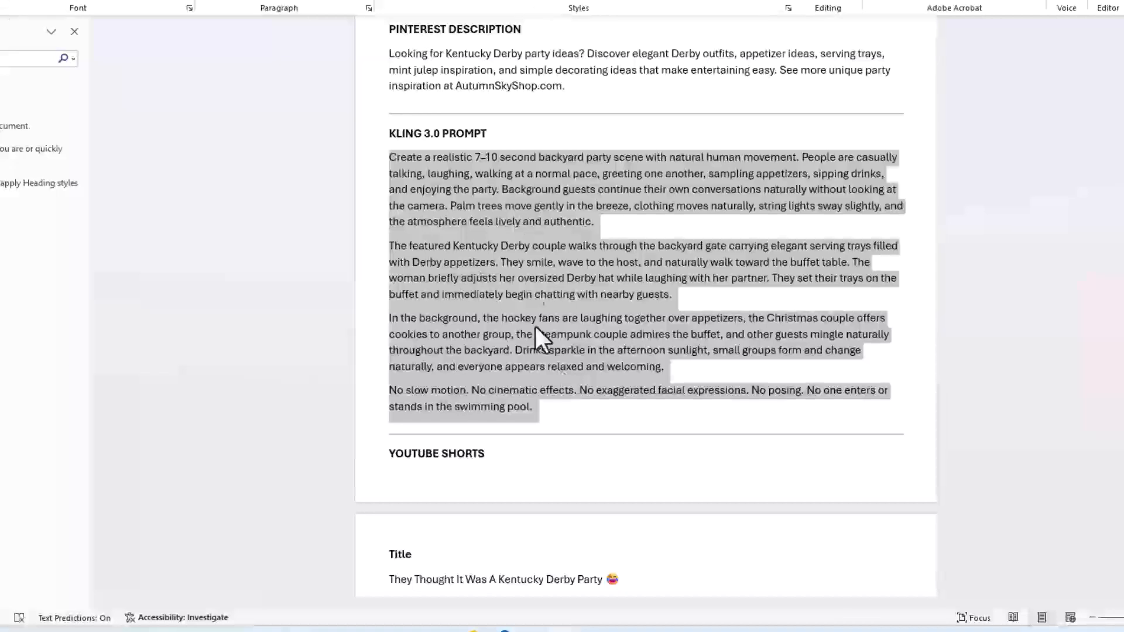
{"action": "mouse_move", "coordinate": [530, 631]}
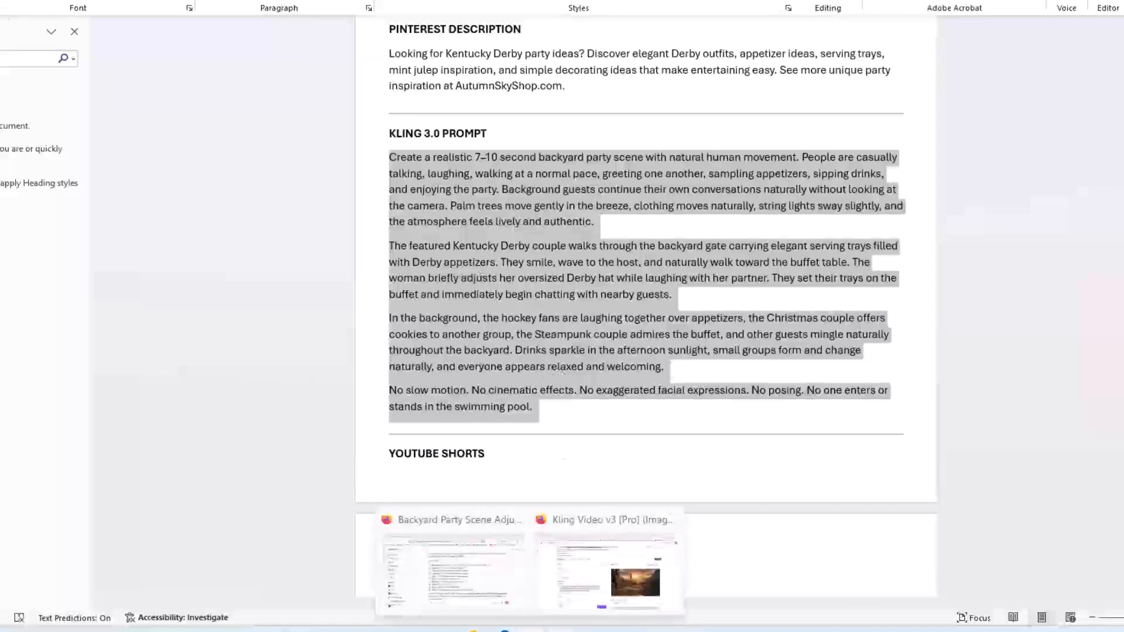
{"action": "left_click", "coordinate": [603, 567]}
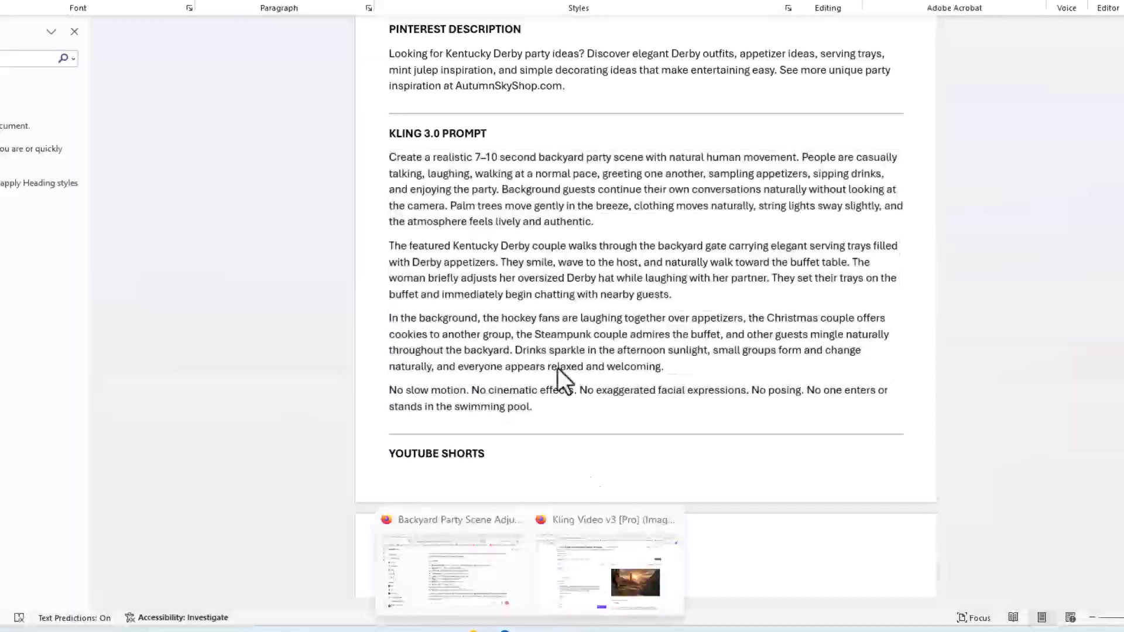
{"action": "left_click", "coordinate": [581, 554]}
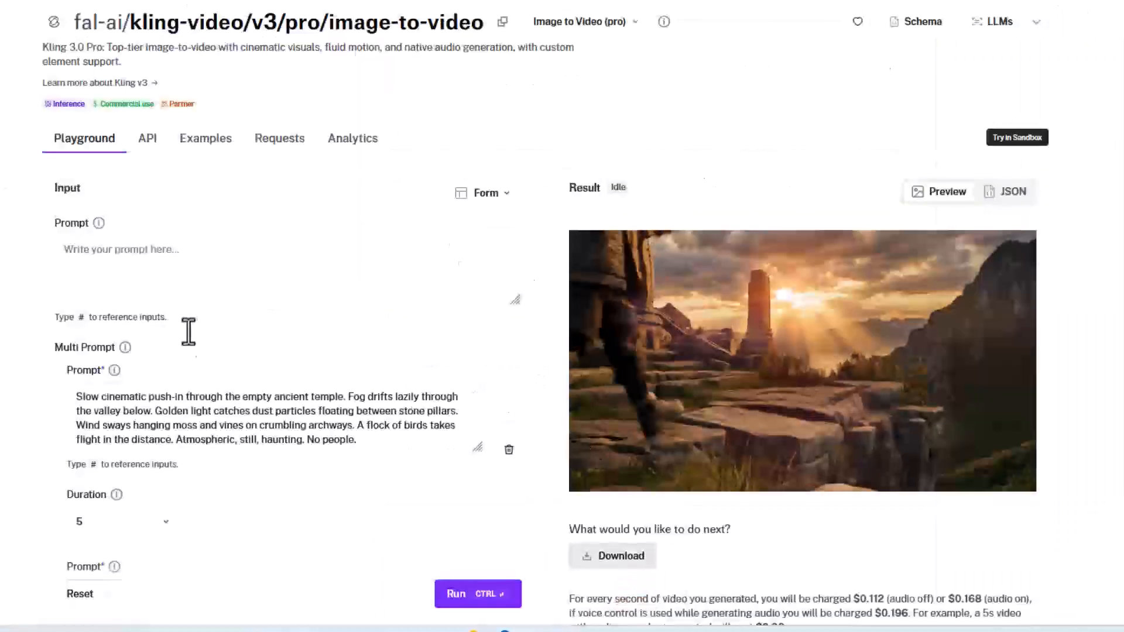
{"action": "left_click", "coordinate": [119, 256]}
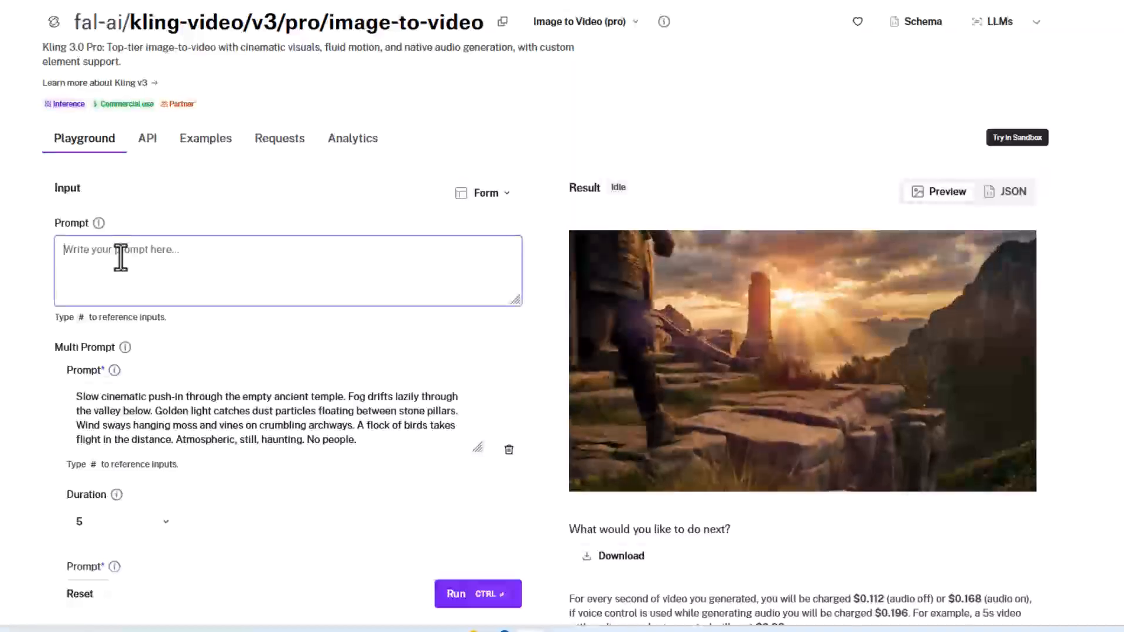
{"action": "key", "text": "ctrl+v"}
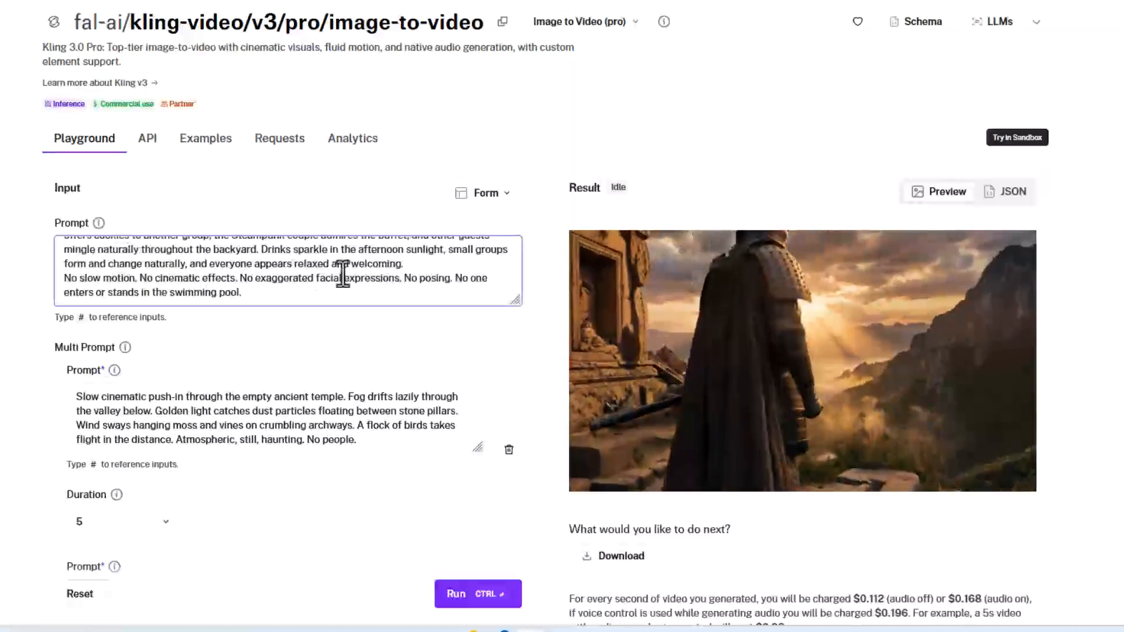
{"action": "scroll", "coordinate": [294, 267], "scroll_direction": "up", "scroll_amount": 2}
{"action": "scroll", "coordinate": [295, 266], "scroll_direction": "up", "scroll_amount": 2}
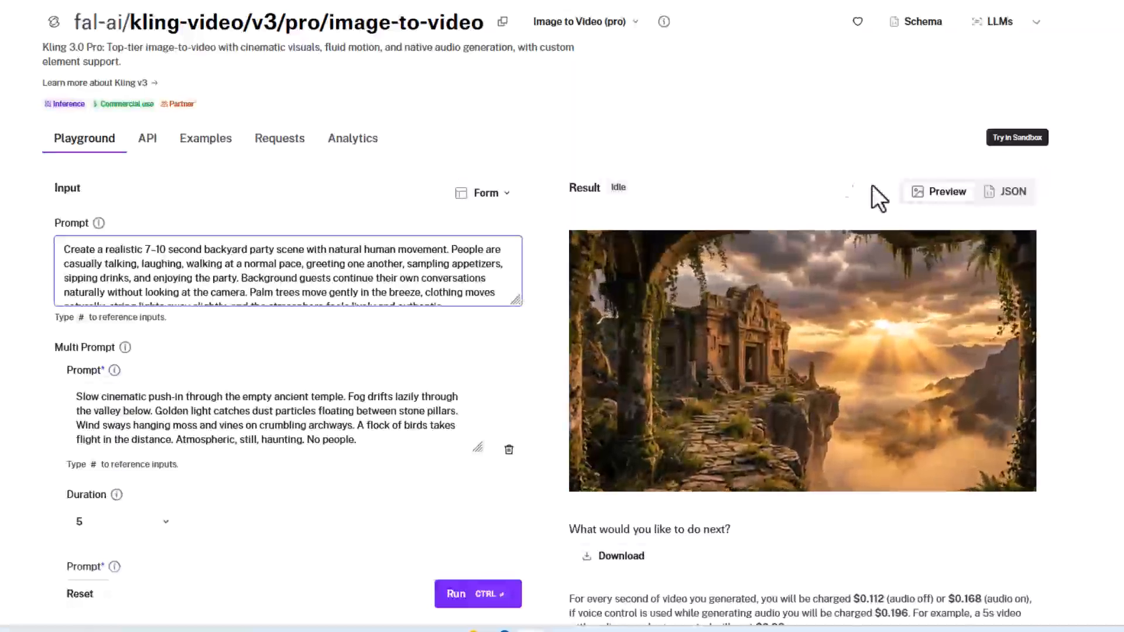
Step: Delete both sample prompts from the Multi Prompt section so only the main backyard party prompt is used
{"action": "mouse_move", "coordinate": [729, 338]}
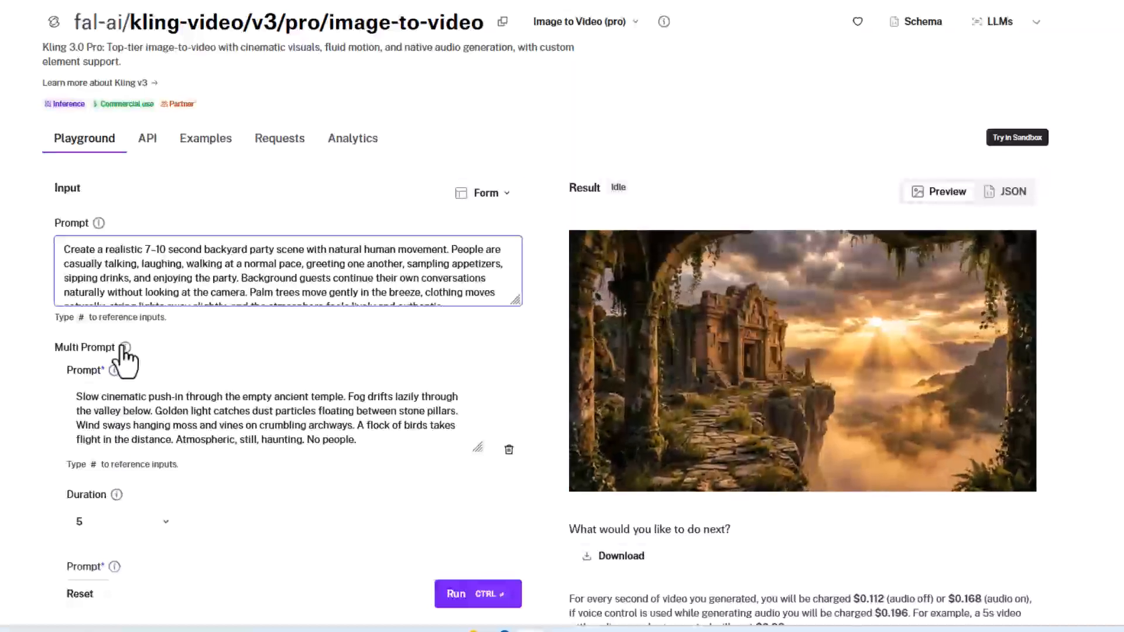
{"action": "mouse_move", "coordinate": [868, 447]}
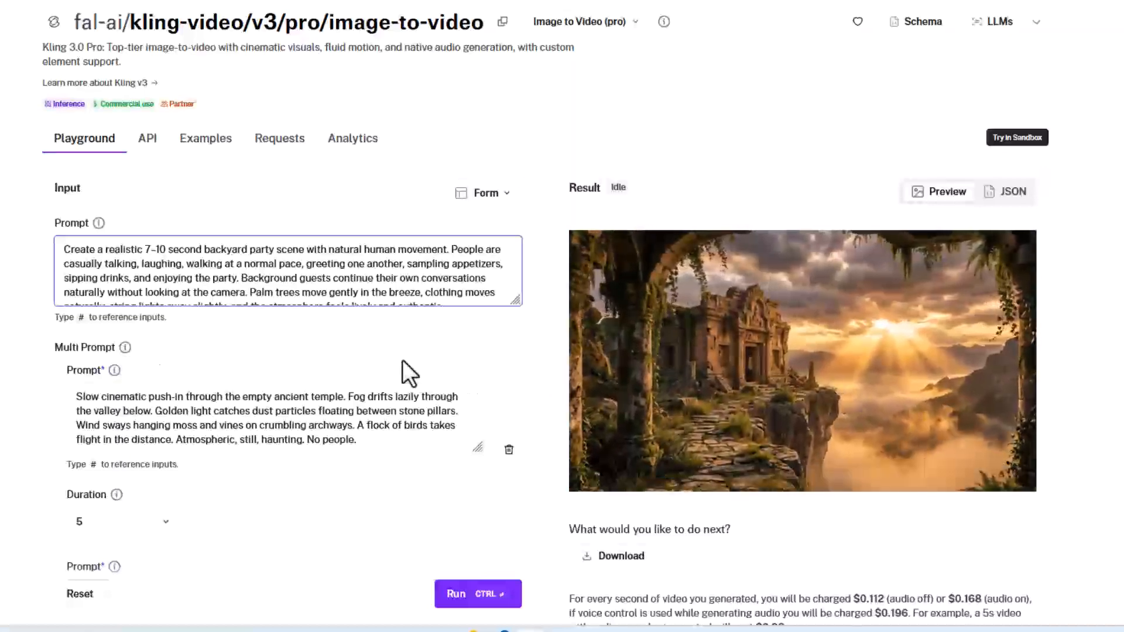
{"action": "left_click", "coordinate": [440, 440]}
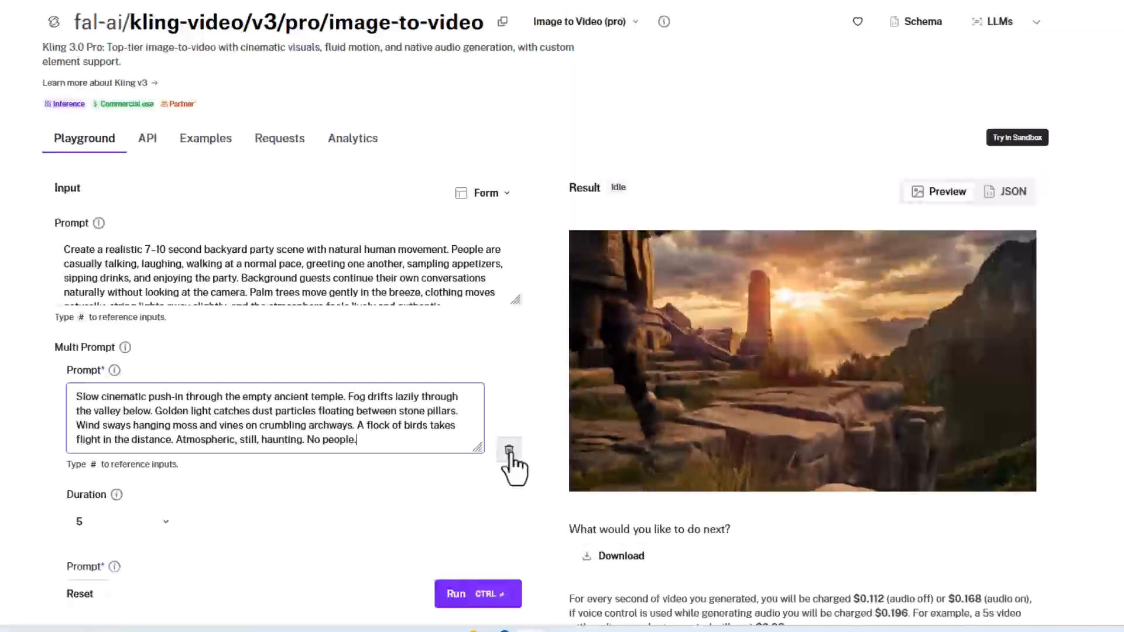
{"action": "left_click", "coordinate": [509, 449]}
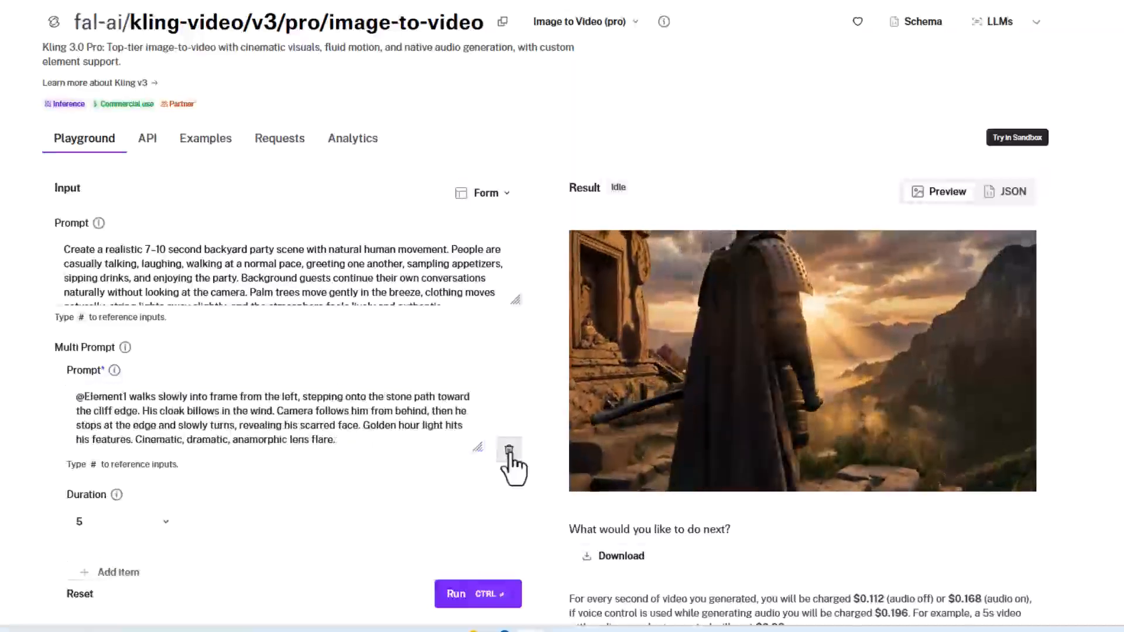
{"action": "left_click", "coordinate": [509, 450]}
Step: Choose the local file "1. Kentucky Derby.png" as the start image
{"action": "scroll", "coordinate": [313, 370], "scroll_direction": "down", "scroll_amount": 4}
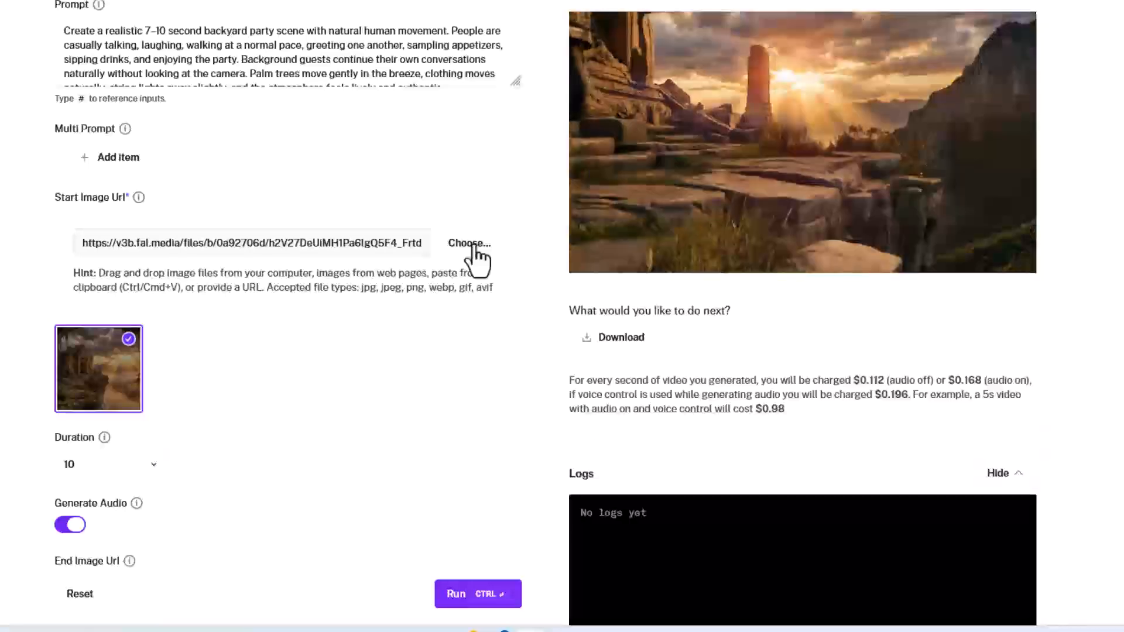
{"action": "left_click", "coordinate": [473, 246]}
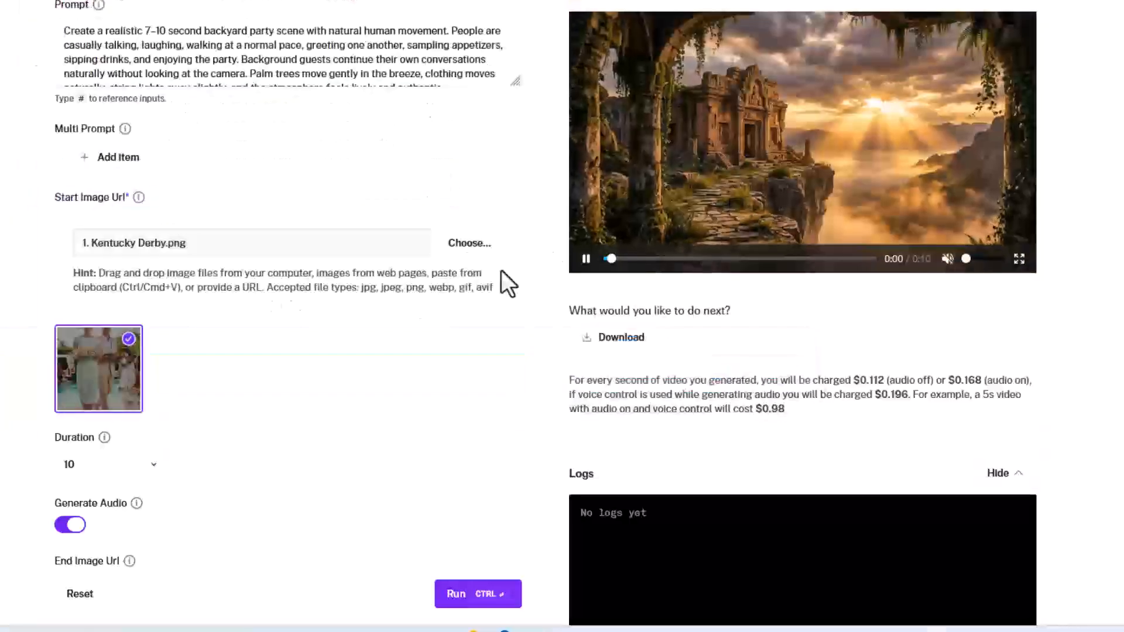
{"action": "left_click", "coordinate": [459, 245]}
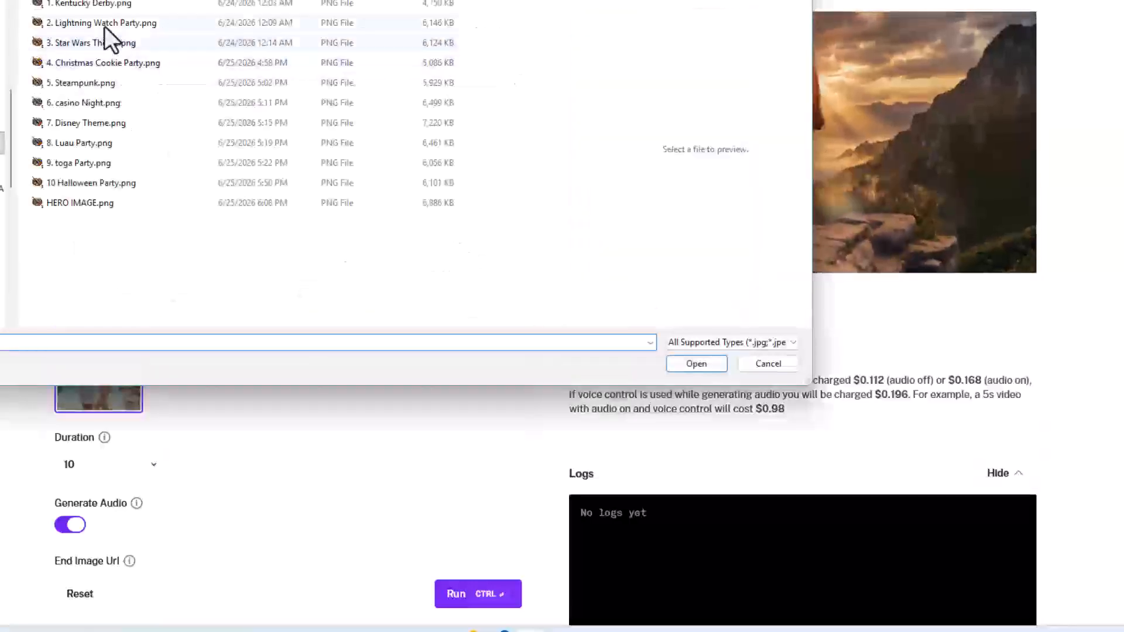
{"action": "left_click", "coordinate": [126, 5]}
{"action": "left_click", "coordinate": [695, 365]}
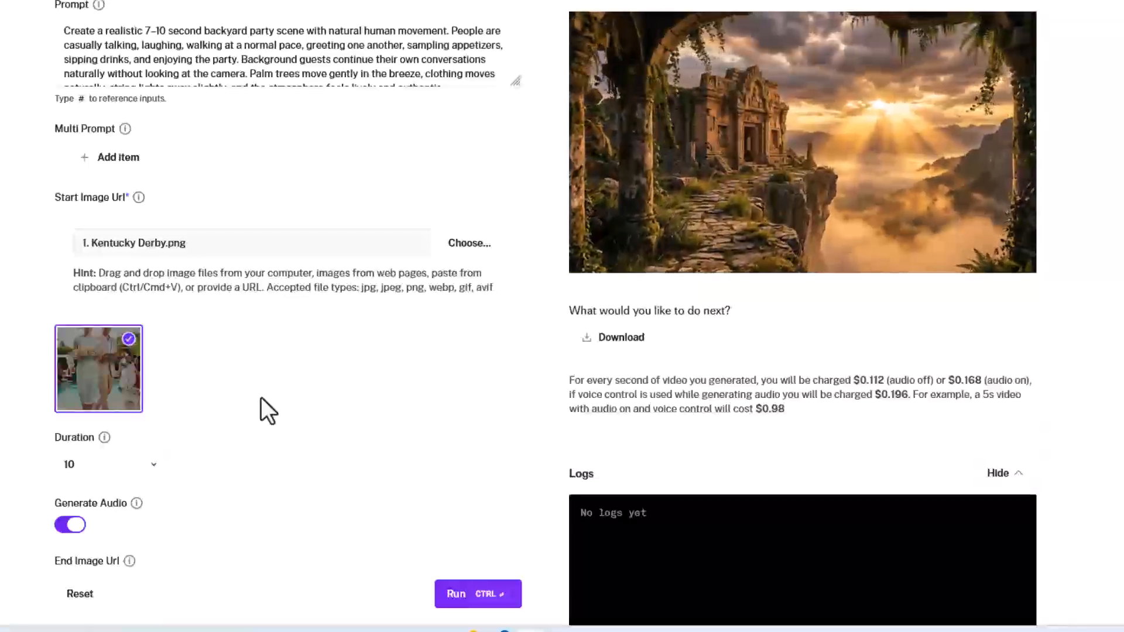
Step: Review the duration and audio generation settings and read through the pasted party scene prompt
{"action": "scroll", "coordinate": [332, 362], "scroll_direction": "down", "scroll_amount": 1}
{"action": "scroll", "coordinate": [331, 374], "scroll_direction": "down", "scroll_amount": 3}
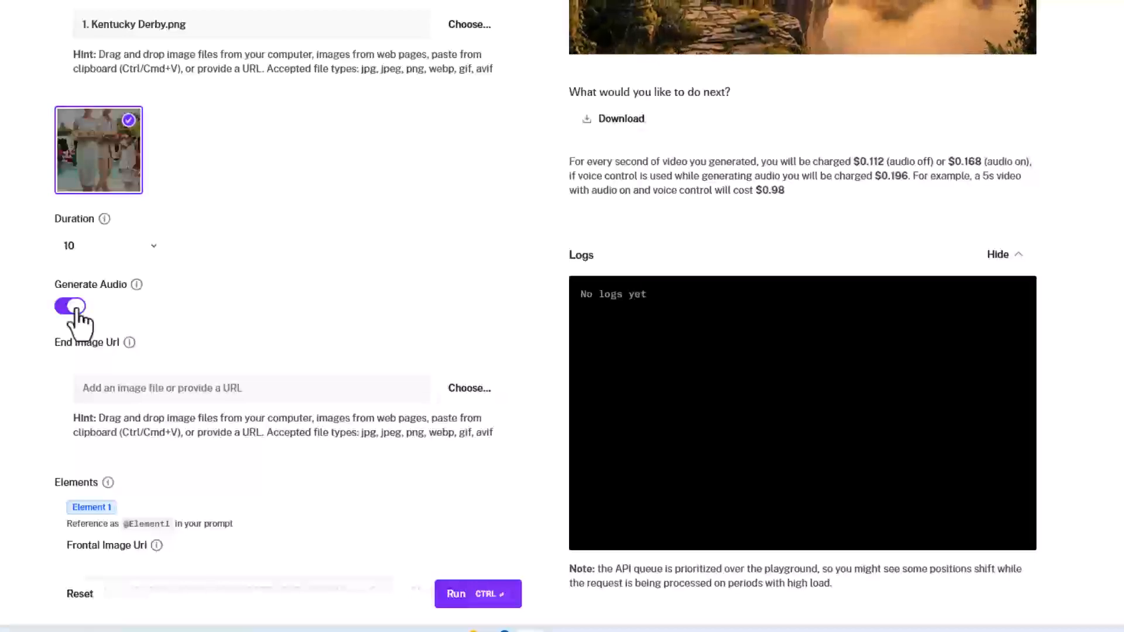
{"action": "scroll", "coordinate": [244, 219], "scroll_direction": "up", "scroll_amount": 8}
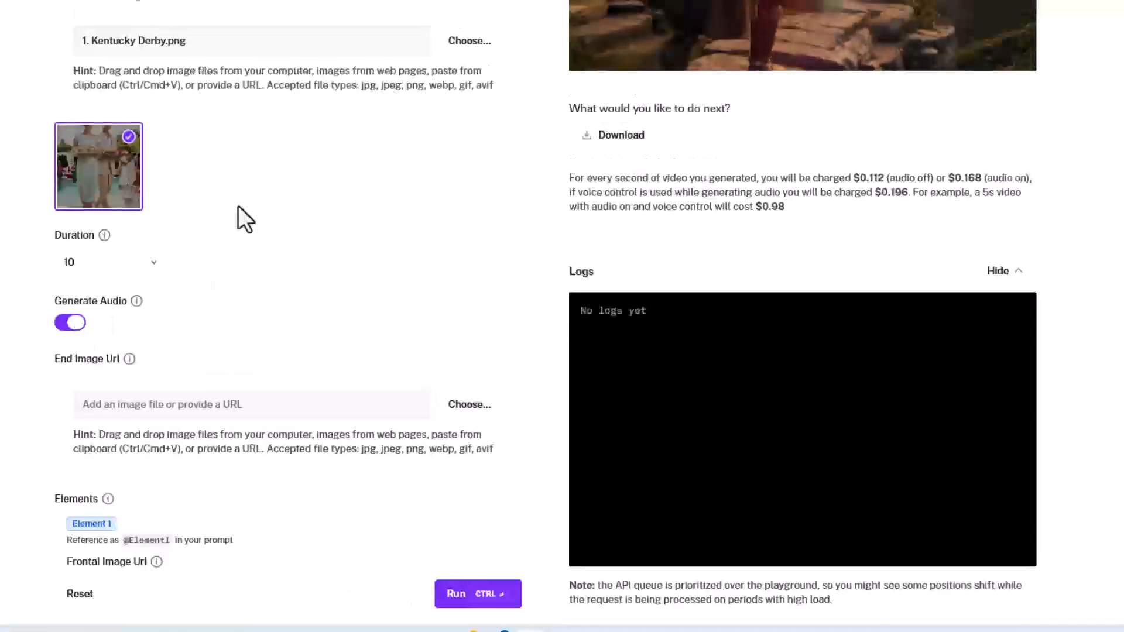
{"action": "scroll", "coordinate": [316, 256], "scroll_direction": "down", "scroll_amount": 3}
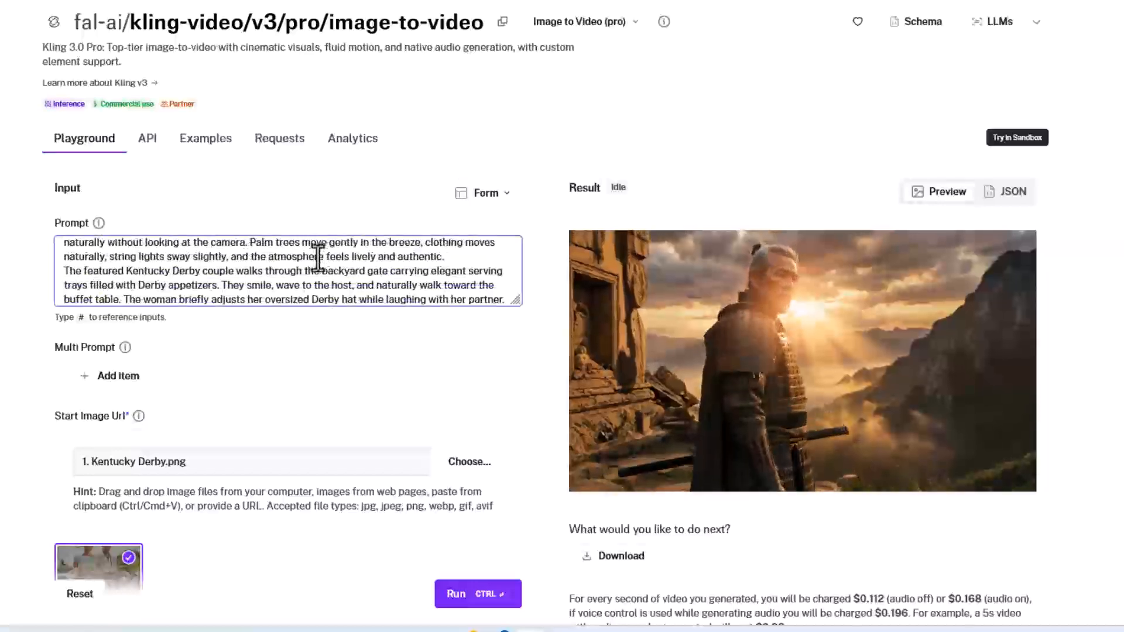
{"action": "scroll", "coordinate": [338, 287], "scroll_direction": "up", "scroll_amount": 3}
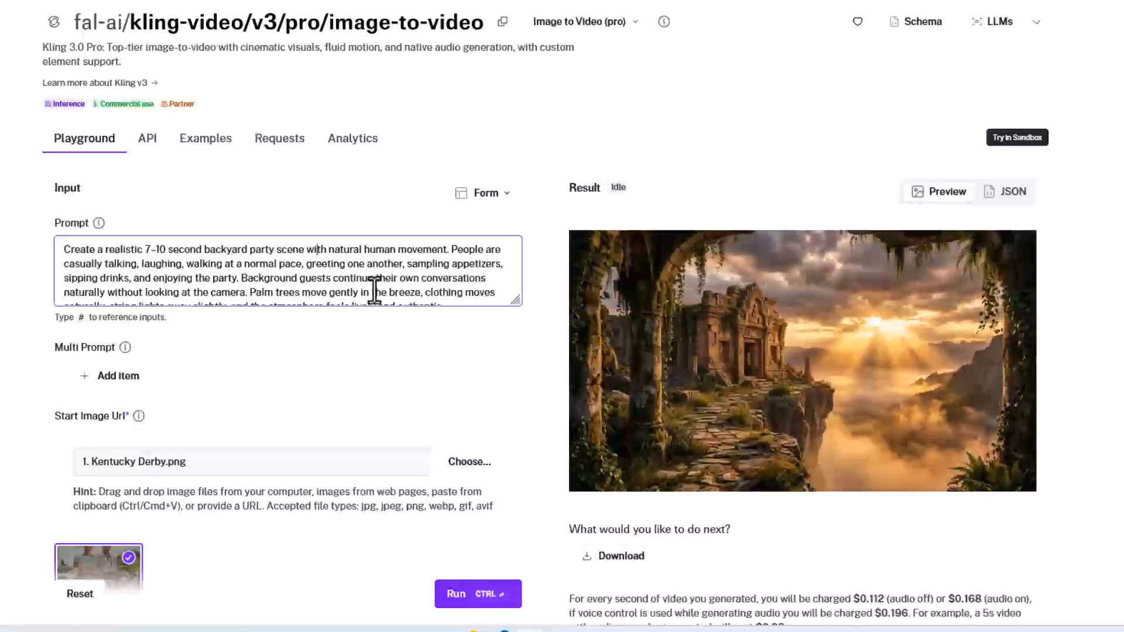
{"action": "scroll", "coordinate": [374, 291], "scroll_direction": "down", "scroll_amount": 1}
{"action": "scroll", "coordinate": [375, 291], "scroll_direction": "down", "scroll_amount": 1}
{"action": "scroll", "coordinate": [371, 283], "scroll_direction": "down", "scroll_amount": 1}
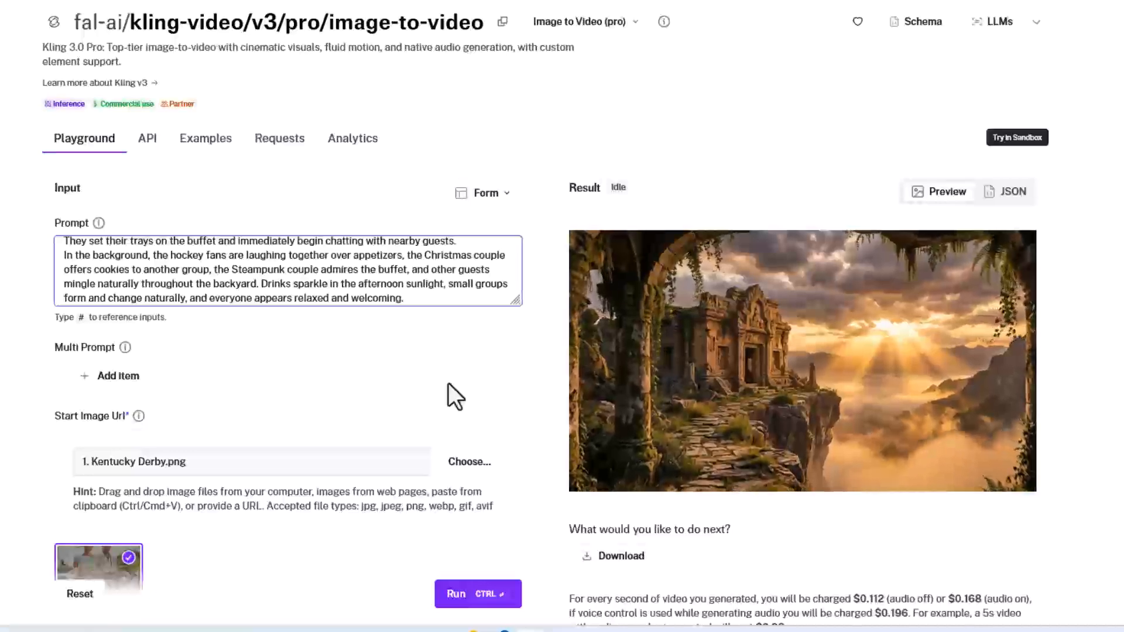
Step: Read the note on the per-second video charges with audio off, audio on and voice control
{"action": "scroll", "coordinate": [394, 316], "scroll_direction": "down", "scroll_amount": 2}
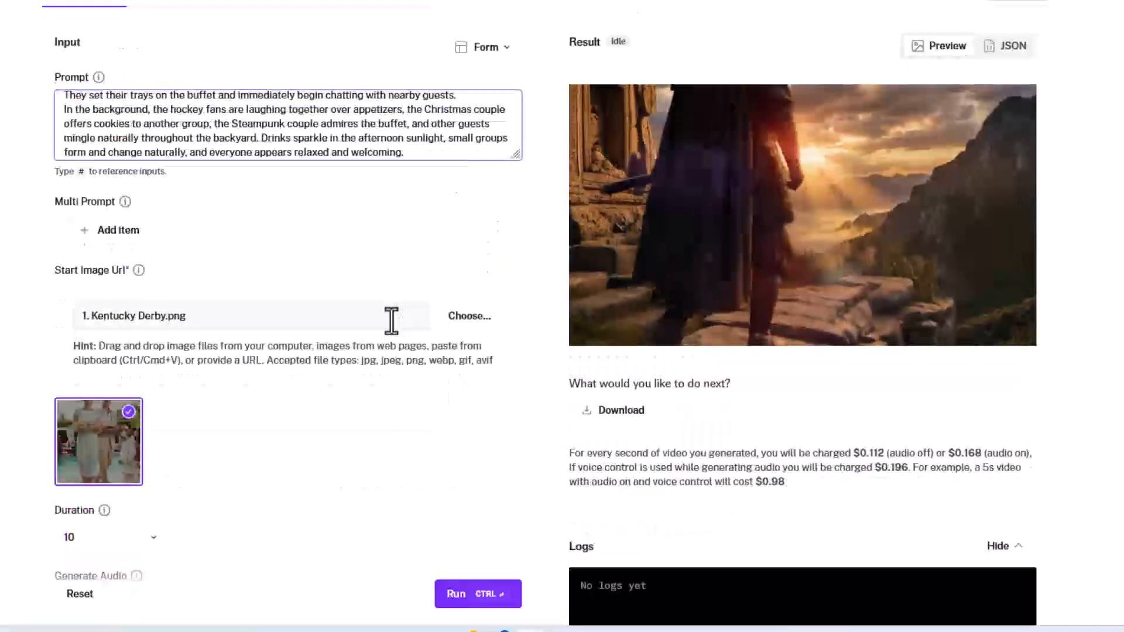
{"action": "scroll", "coordinate": [86, 402], "scroll_direction": "down", "scroll_amount": 2}
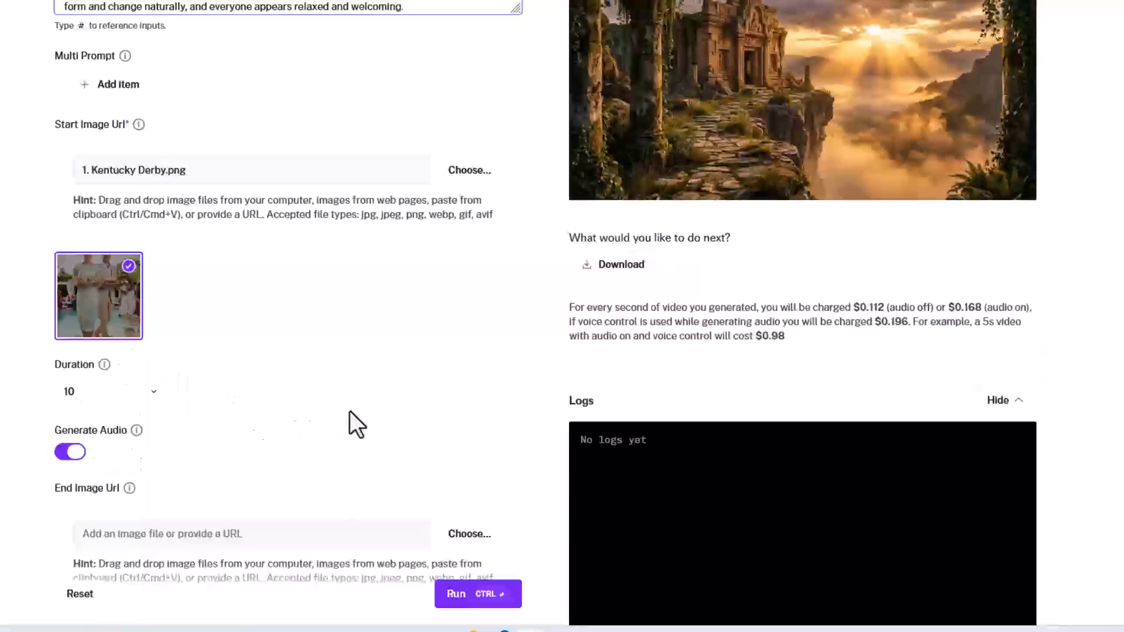
{"action": "left_click_drag", "start_coordinate": [568, 307], "coordinate": [921, 339]}
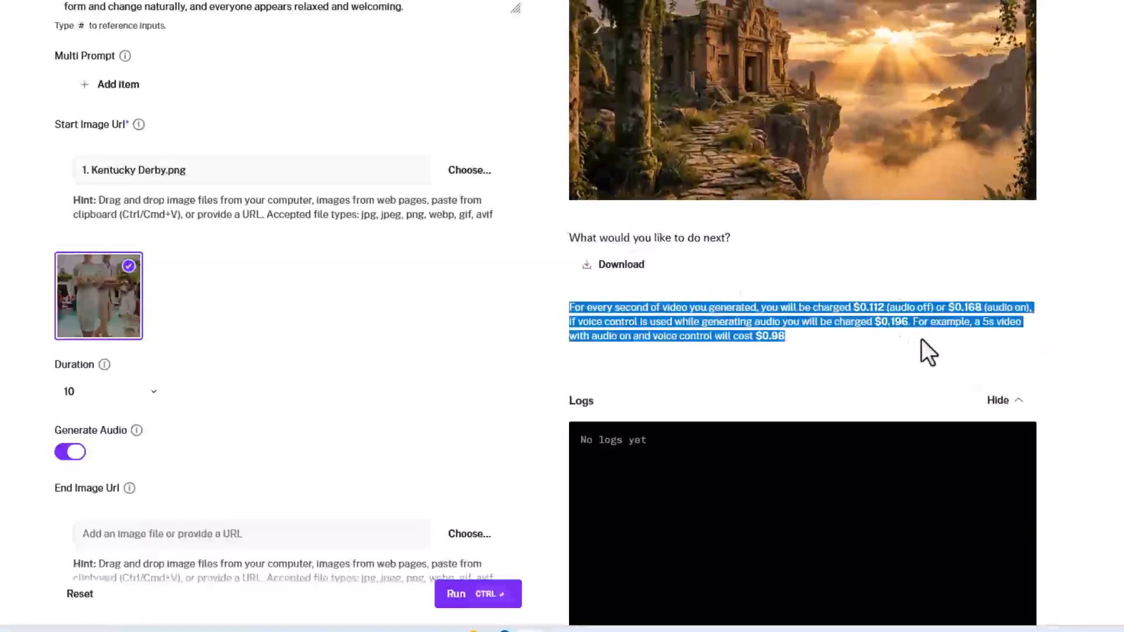
{"action": "left_click", "coordinate": [921, 339]}
{"action": "left_click_drag", "start_coordinate": [700, 321], "coordinate": [912, 326]}
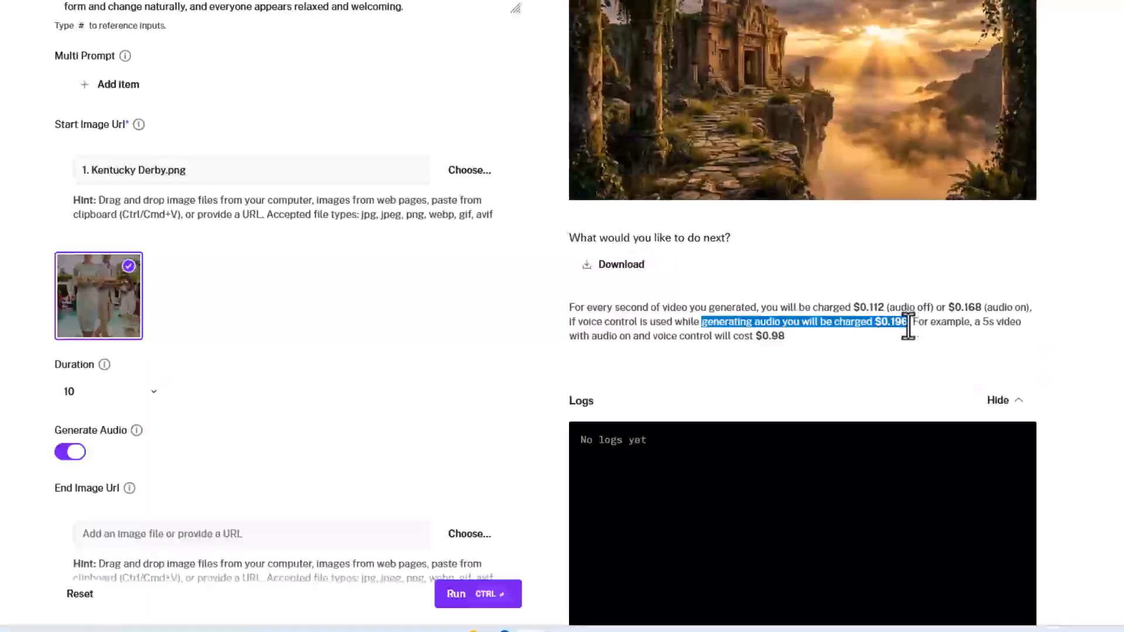
{"action": "left_click", "coordinate": [908, 351]}
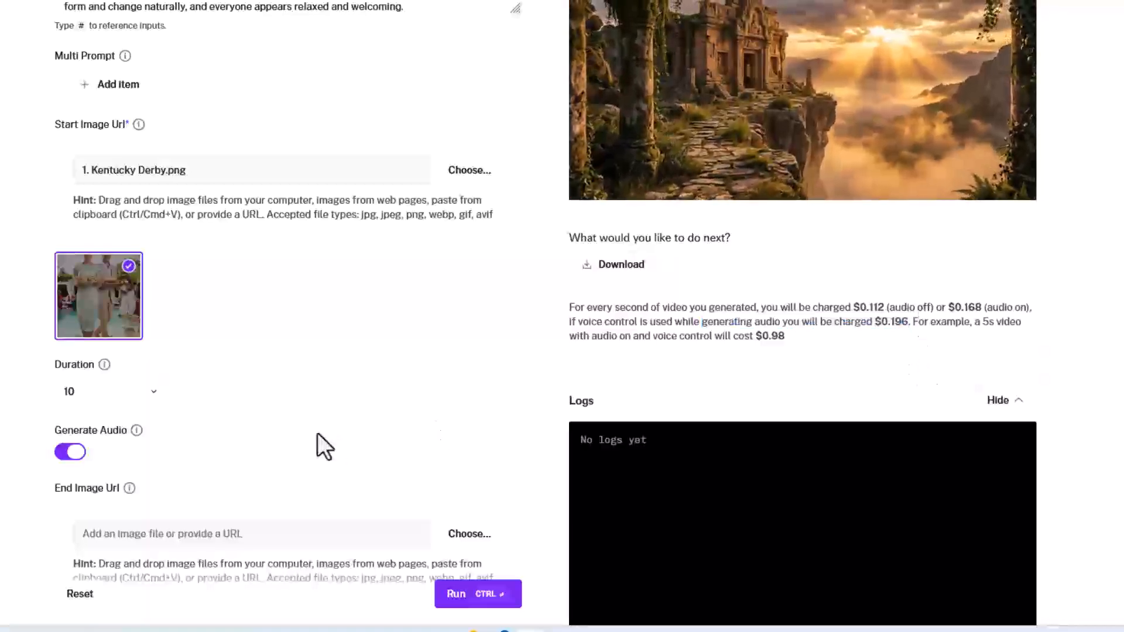
Step: Remove the sample Element 1, including its frontal and reference images, from the Elements section
{"action": "scroll", "coordinate": [318, 433], "scroll_direction": "down", "scroll_amount": 2}
{"action": "scroll", "coordinate": [247, 329], "scroll_direction": "down", "scroll_amount": 1}
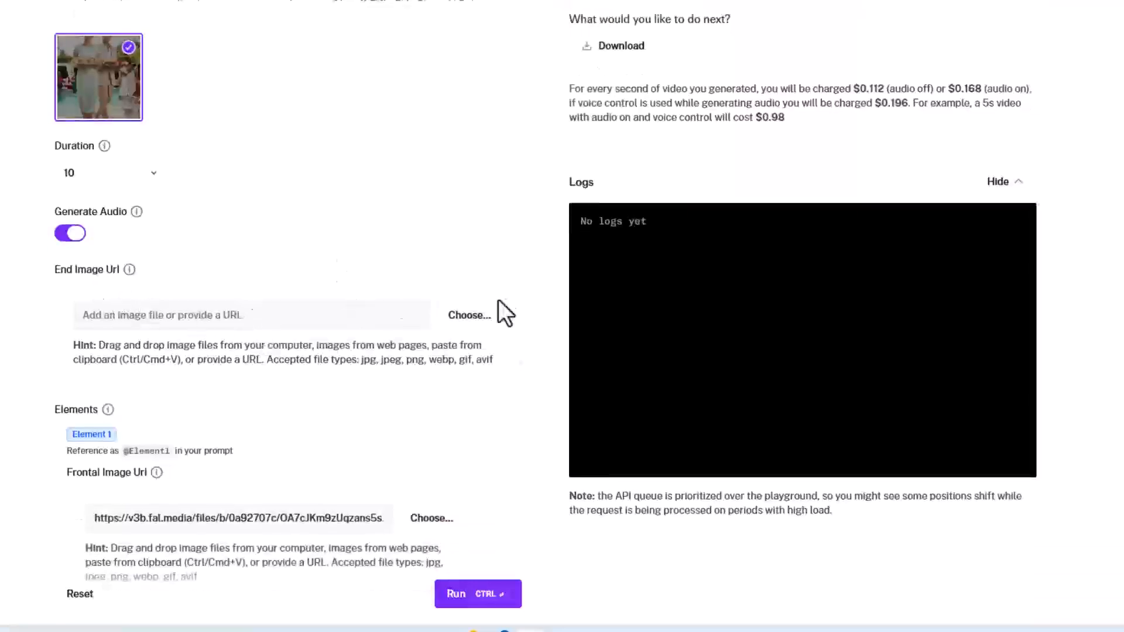
{"action": "scroll", "coordinate": [459, 378], "scroll_direction": "down", "scroll_amount": 2}
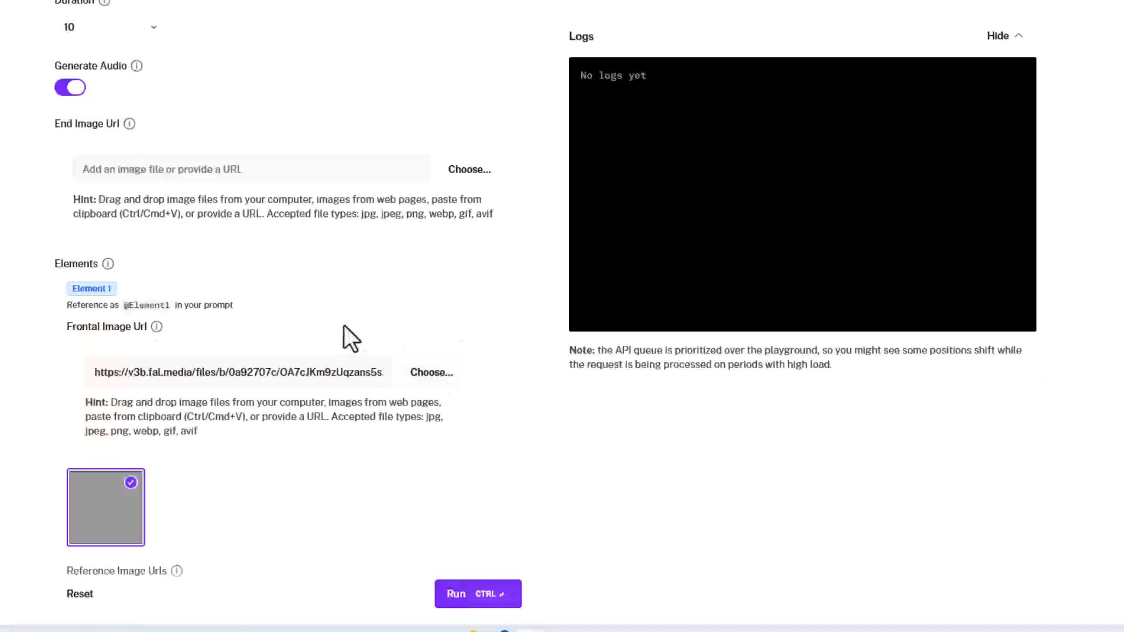
{"action": "scroll", "coordinate": [344, 326], "scroll_direction": "down", "scroll_amount": 3}
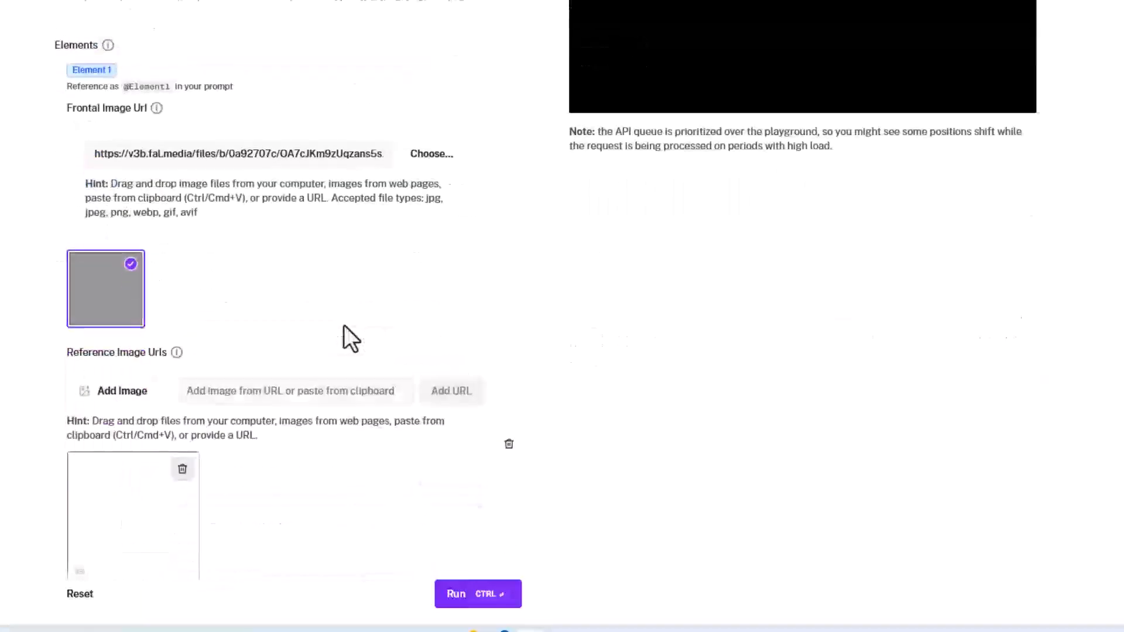
{"action": "left_click", "coordinate": [509, 445]}
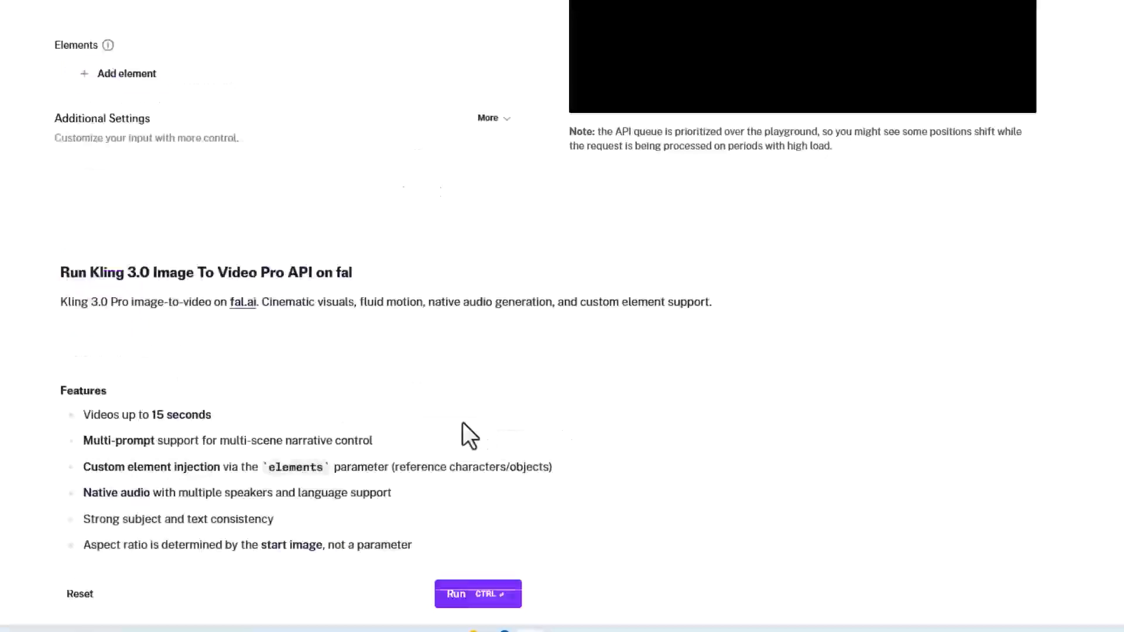
Step: Run the image-to-video generation with the Kentucky Derby image and prompt, and view the finished video
{"action": "scroll", "coordinate": [462, 427], "scroll_direction": "up", "scroll_amount": 10}
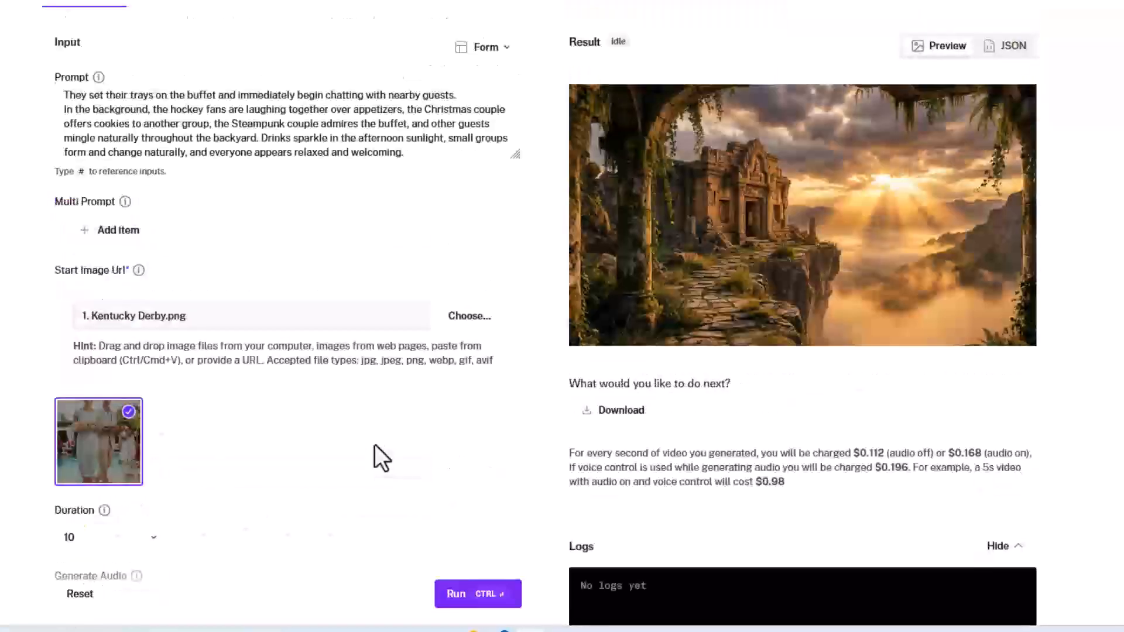
{"action": "scroll", "coordinate": [370, 459], "scroll_direction": "up", "scroll_amount": 2}
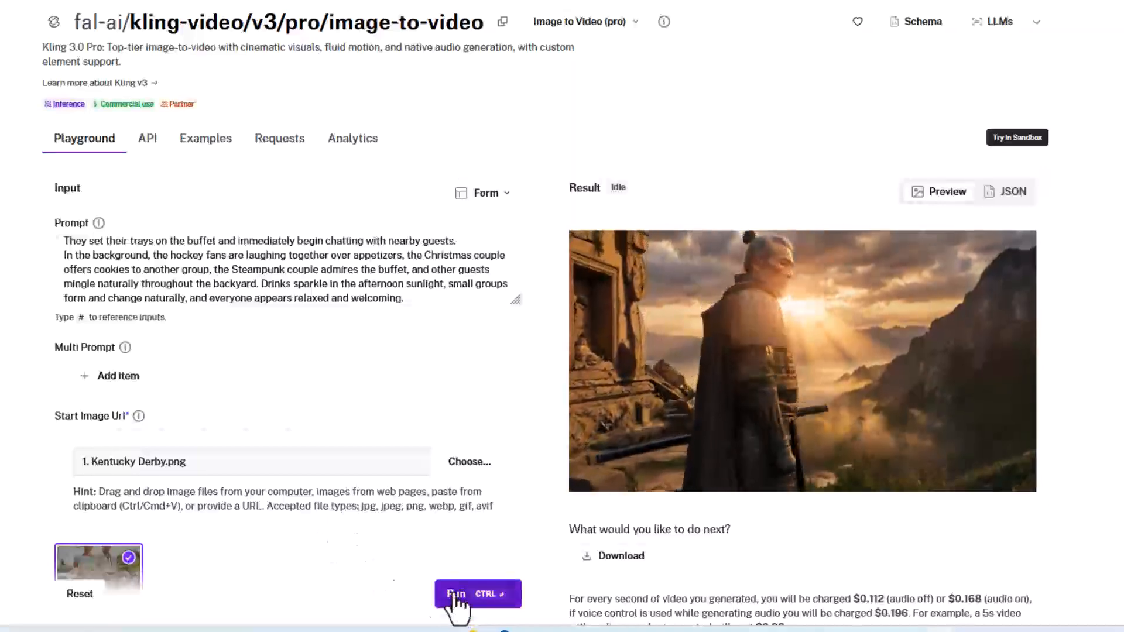
{"action": "left_click", "coordinate": [457, 601]}
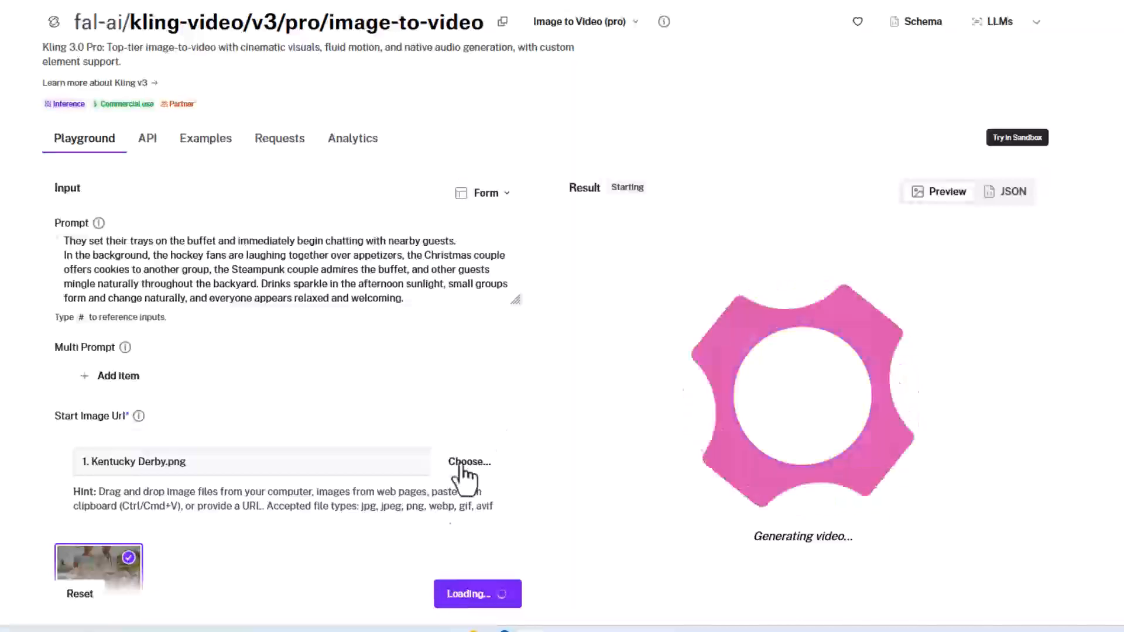
{"action": "scroll", "coordinate": [1091, 379], "scroll_direction": "down", "scroll_amount": 6}
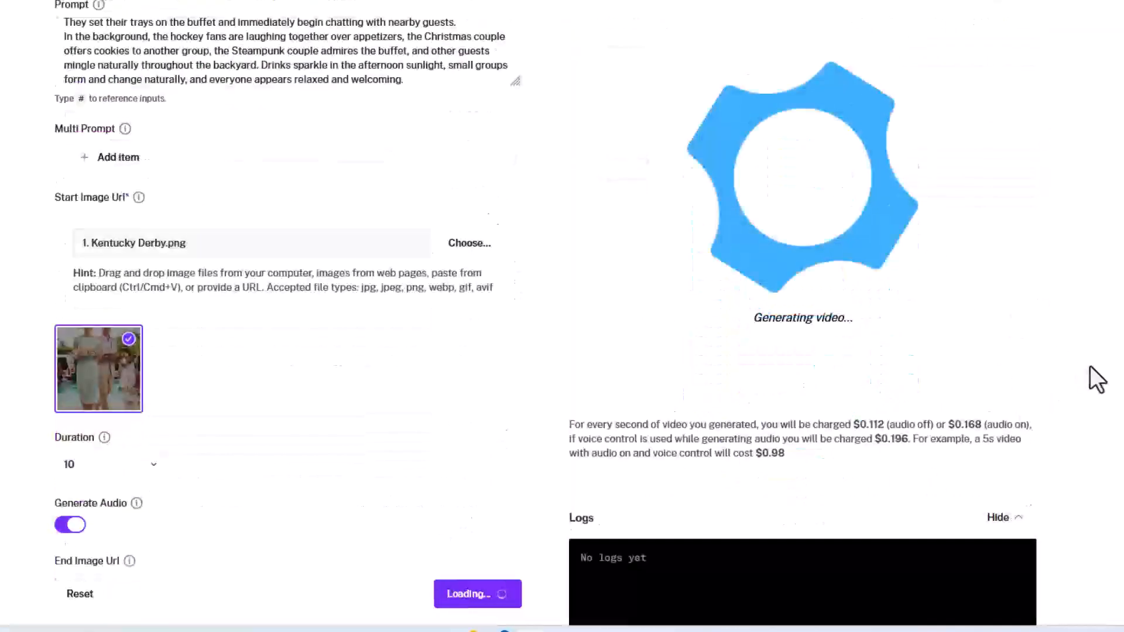
{"action": "scroll", "coordinate": [1091, 369], "scroll_direction": "up", "scroll_amount": 5}
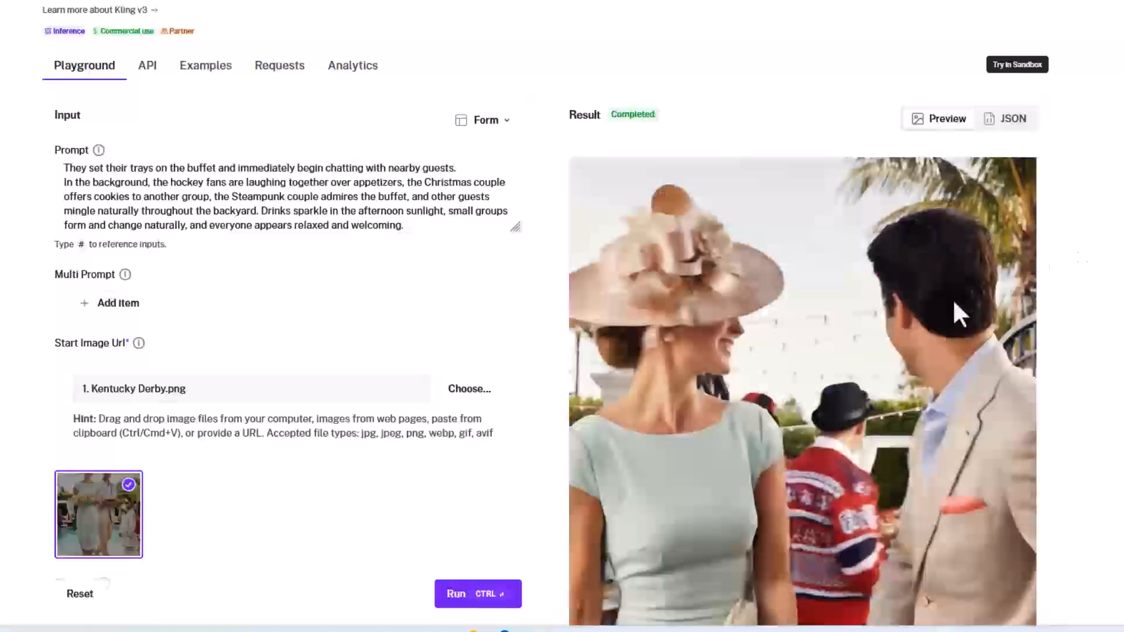
{"action": "scroll", "coordinate": [939, 308], "scroll_direction": "down", "scroll_amount": 3}
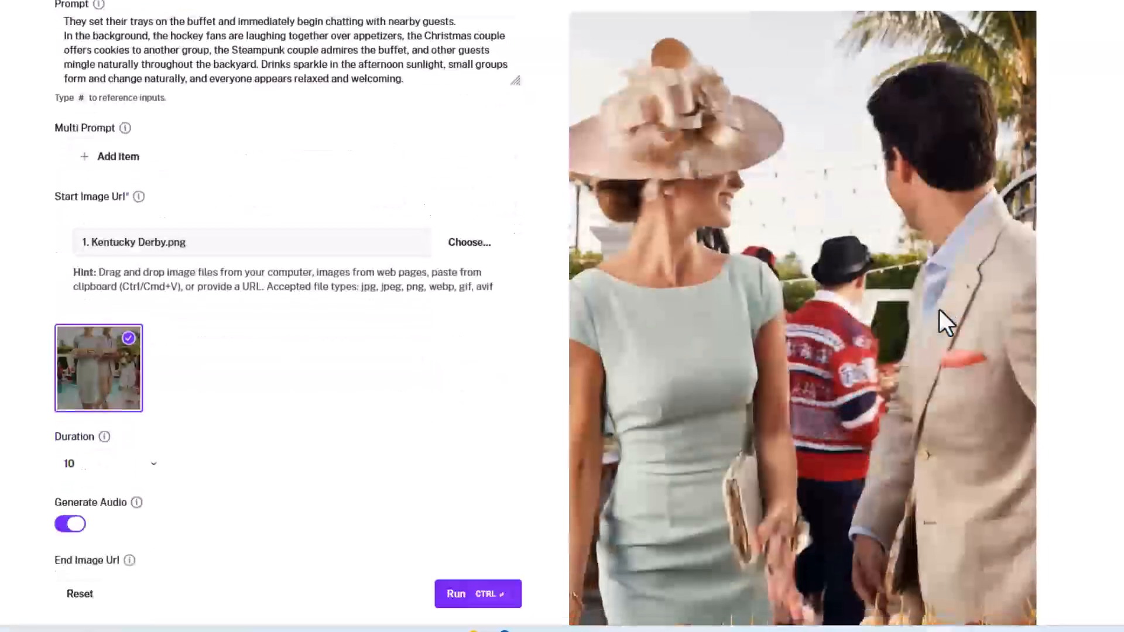
Step: Watch the finished Kentucky Derby video through its buffet scene to the end
{"action": "scroll", "coordinate": [939, 309], "scroll_direction": "down", "scroll_amount": 3}
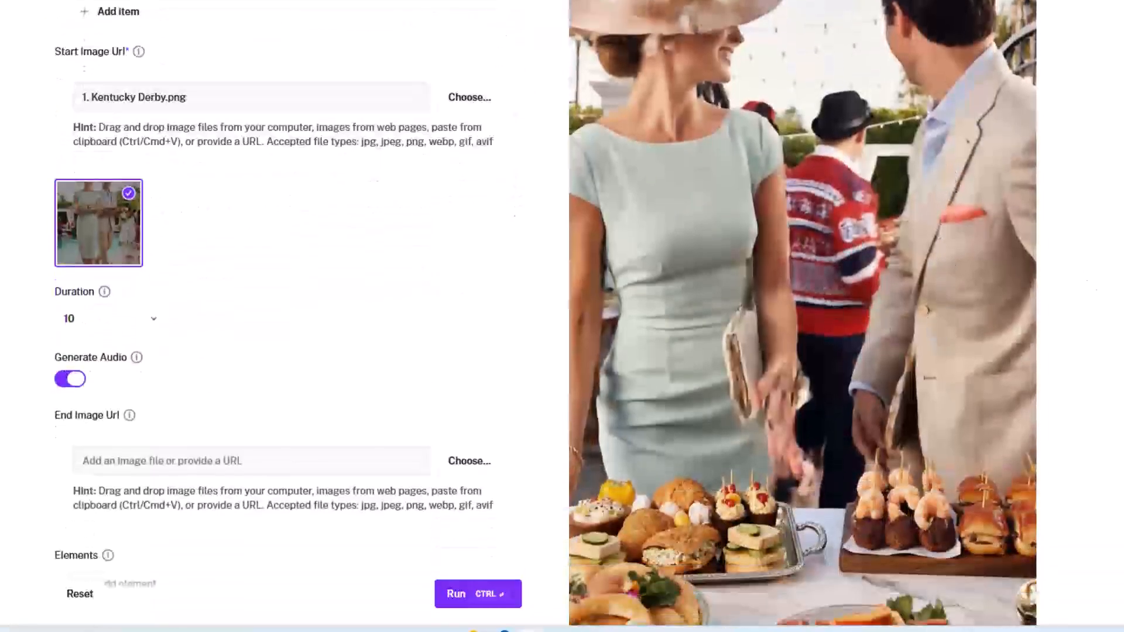
{"action": "scroll", "coordinate": [287, 316], "scroll_direction": "up", "scroll_amount": 3}
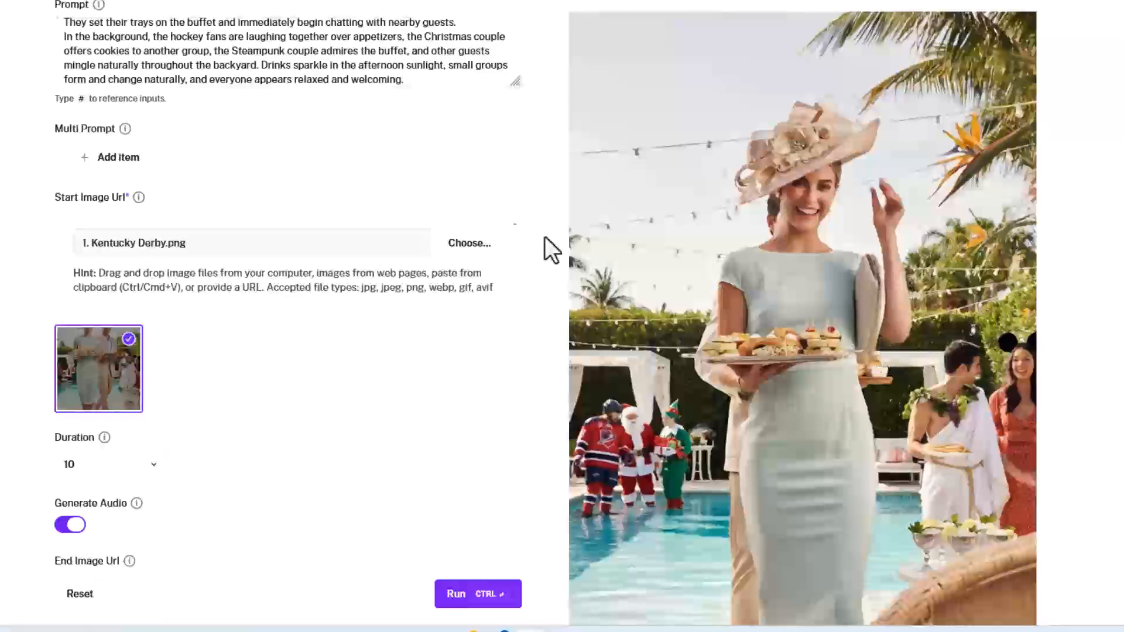
Step: Switch to the Ideogram image library in a new browser tab and view the last Kentucky Derby couple image
{"action": "key", "text": "ctrl+t"}
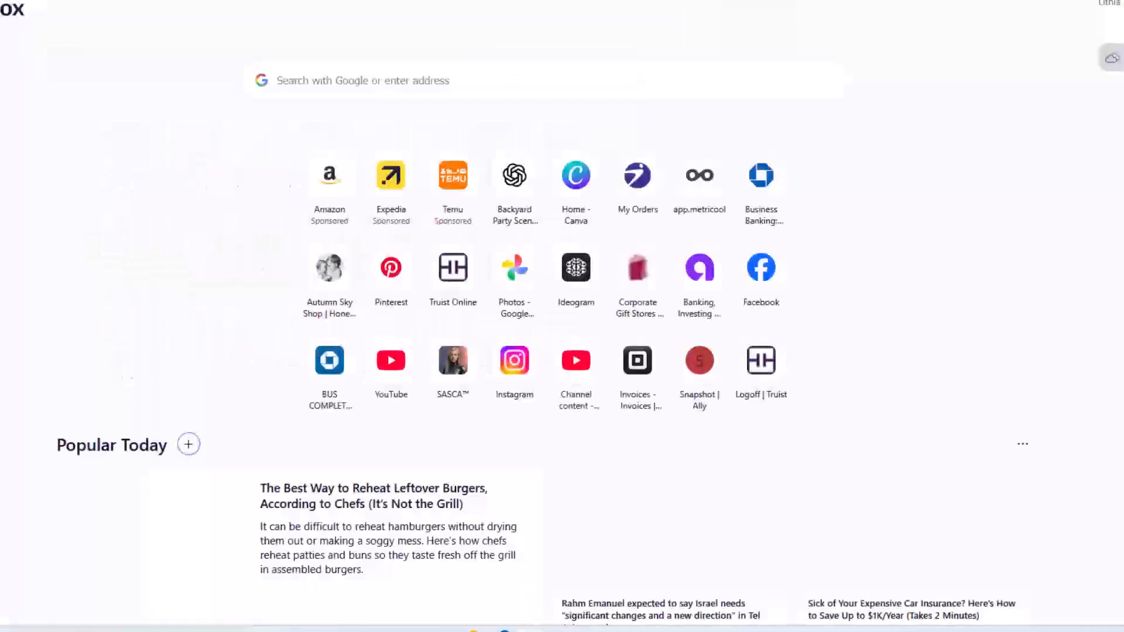
{"action": "left_click", "coordinate": [526, 1]}
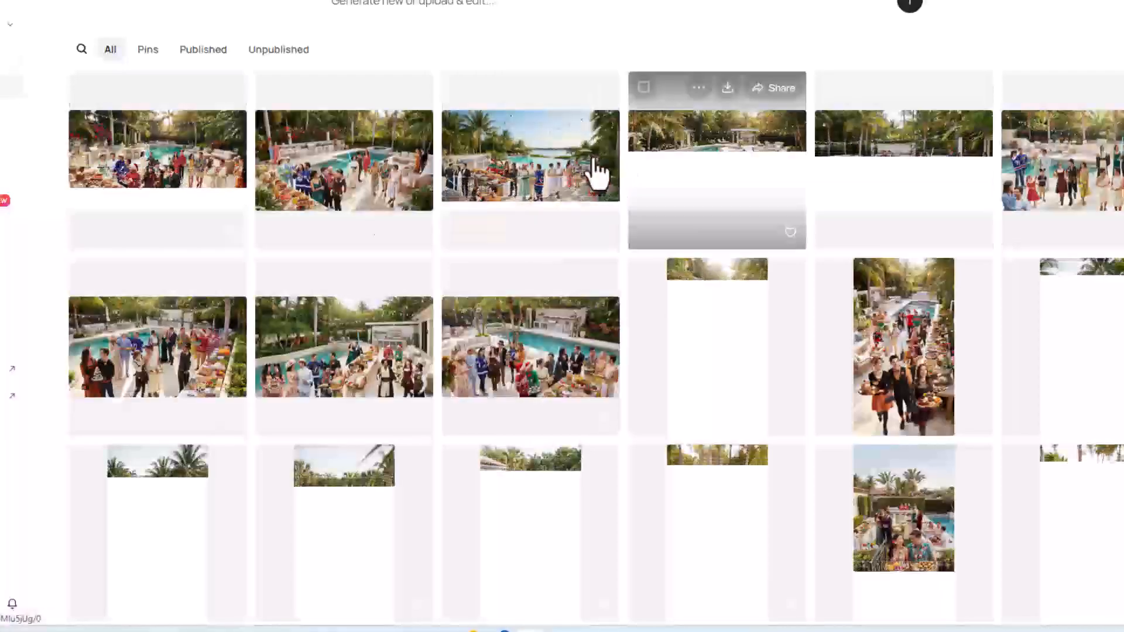
{"action": "scroll", "coordinate": [1028, 336], "scroll_direction": "down", "scroll_amount": 5}
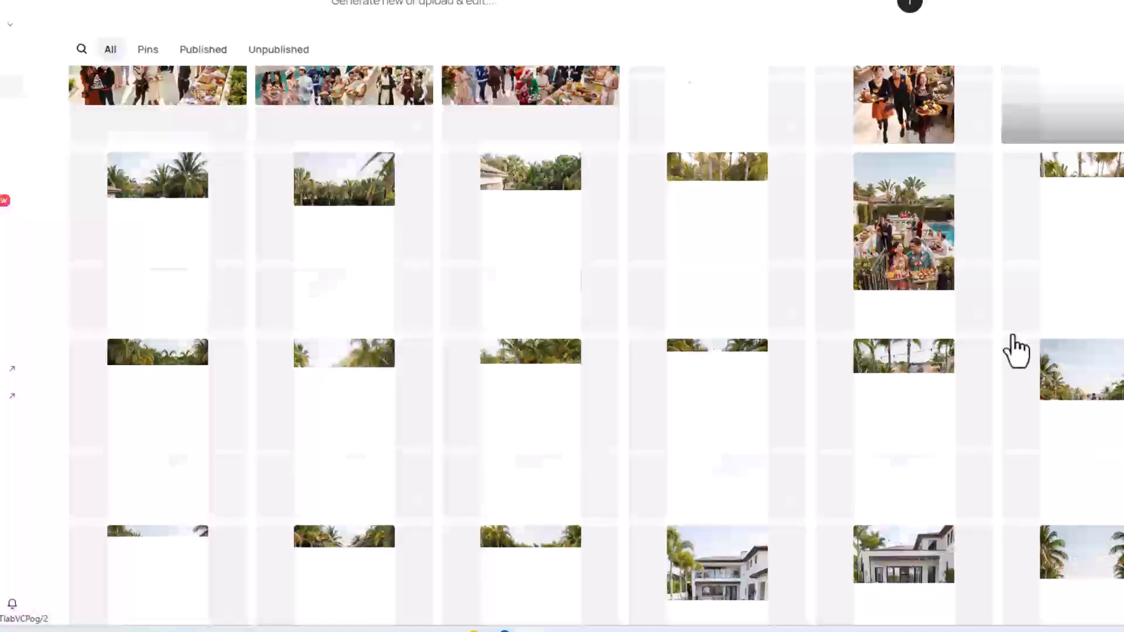
{"action": "scroll", "coordinate": [1017, 347], "scroll_direction": "down", "scroll_amount": 2}
{"action": "scroll", "coordinate": [1006, 363], "scroll_direction": "down", "scroll_amount": 1}
{"action": "scroll", "coordinate": [1005, 363], "scroll_direction": "down", "scroll_amount": 4}
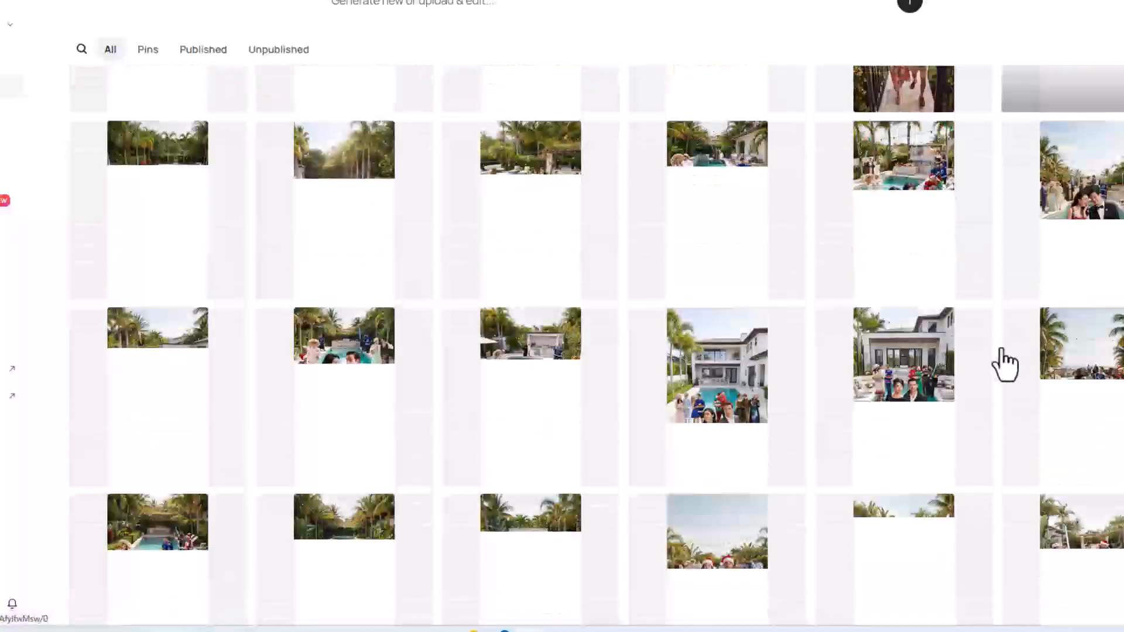
{"action": "scroll", "coordinate": [1002, 350], "scroll_direction": "down", "scroll_amount": 4}
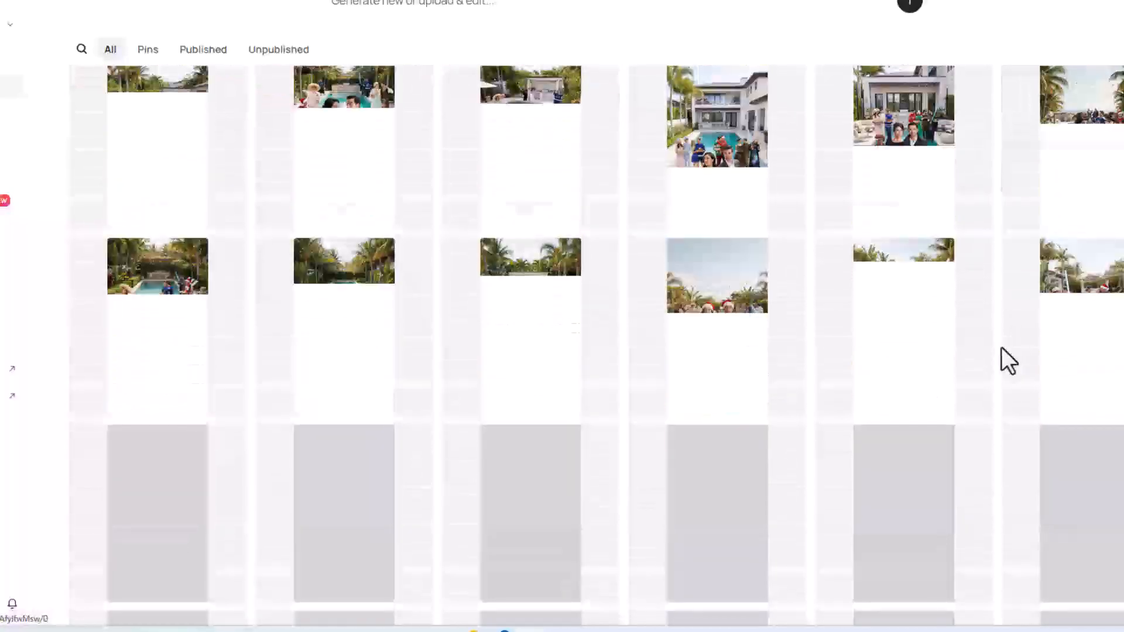
{"action": "scroll", "coordinate": [1002, 355], "scroll_direction": "down", "scroll_amount": 3}
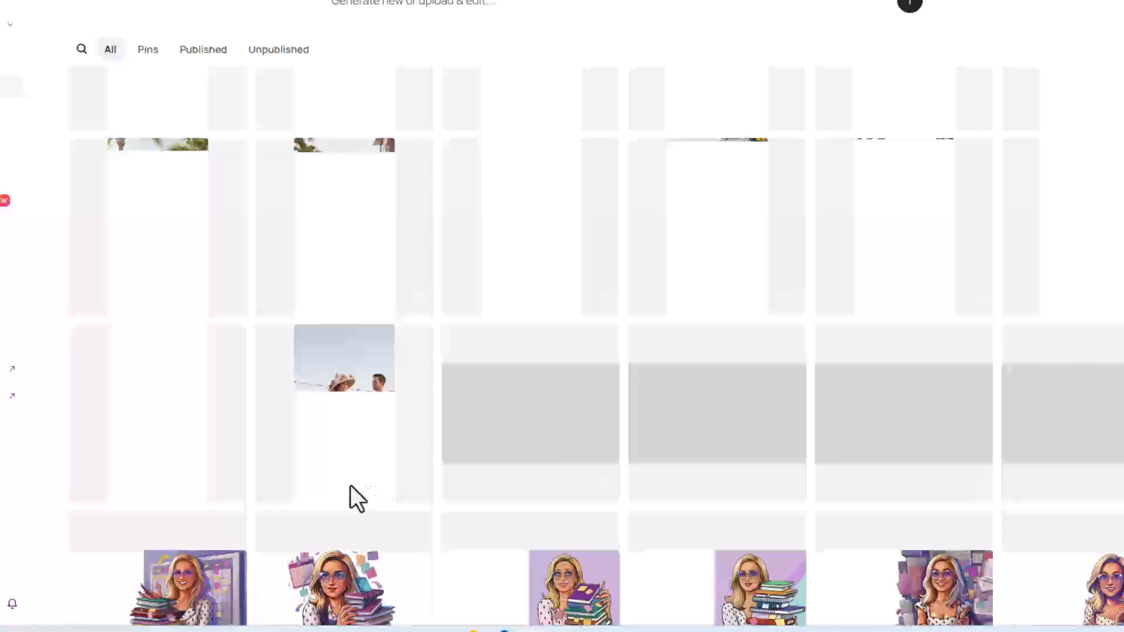
{"action": "mouse_move", "coordinate": [346, 494]}
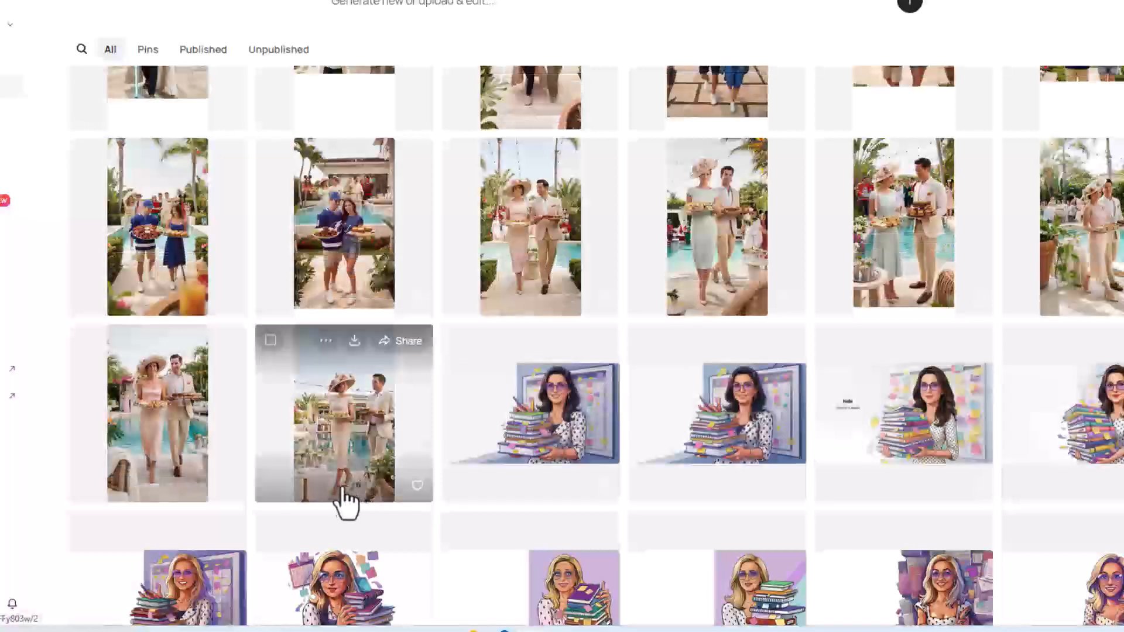
{"action": "left_click", "coordinate": [342, 456]}
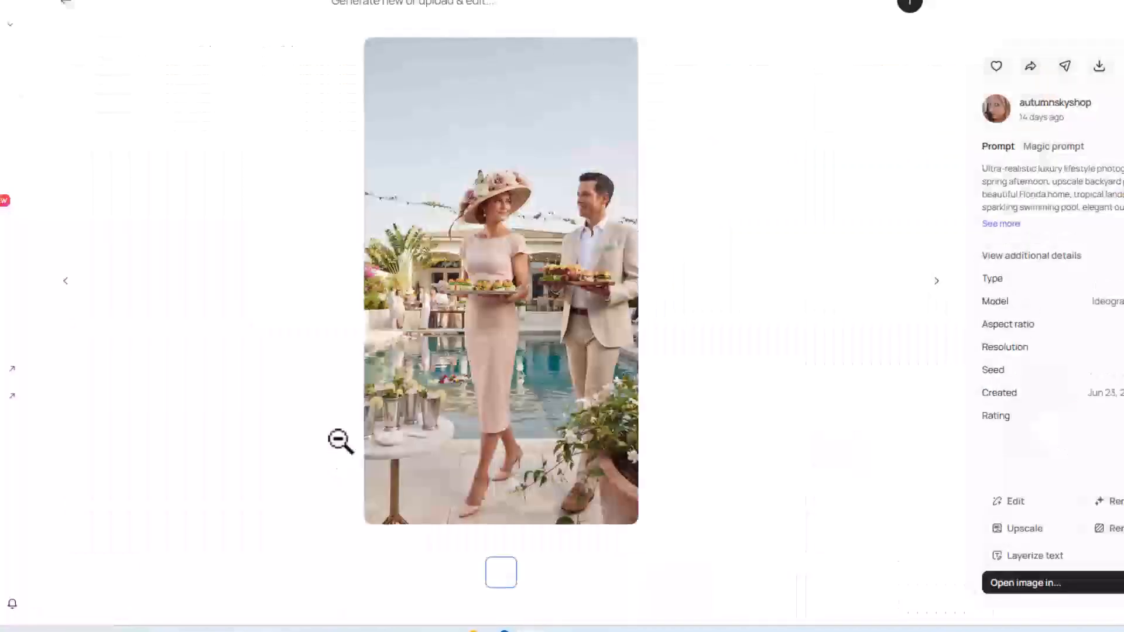
{"action": "left_click", "coordinate": [341, 441]}
Step: Compare the generated Kentucky Derby couple images to judge which suits the next video
{"action": "scroll", "coordinate": [627, 336], "scroll_direction": "down", "scroll_amount": 8}
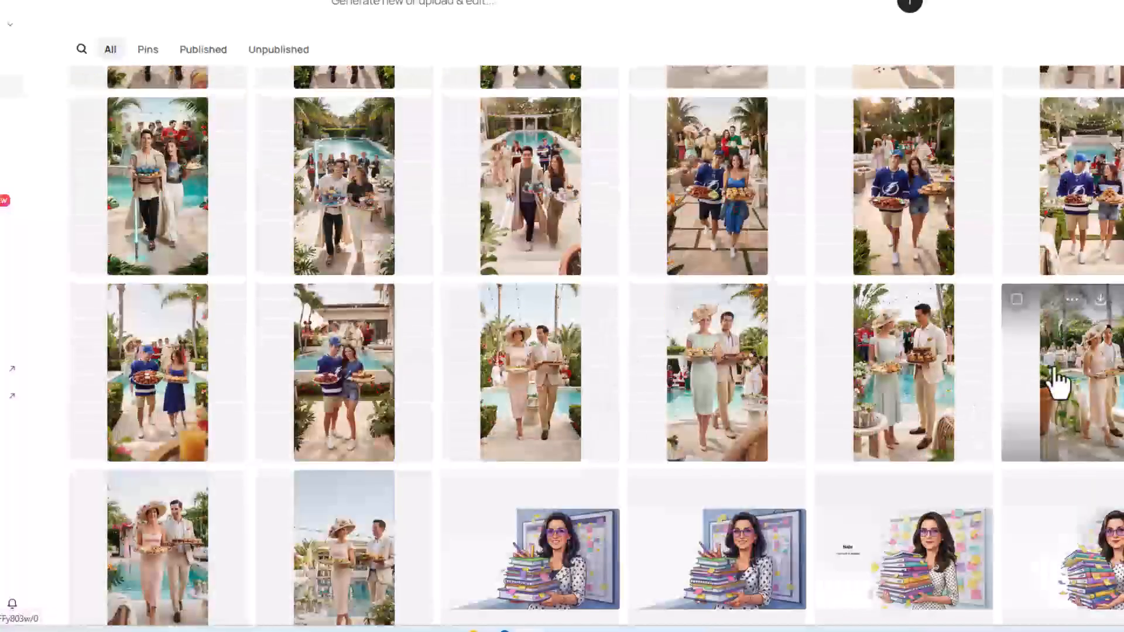
{"action": "left_click", "coordinate": [1057, 383]}
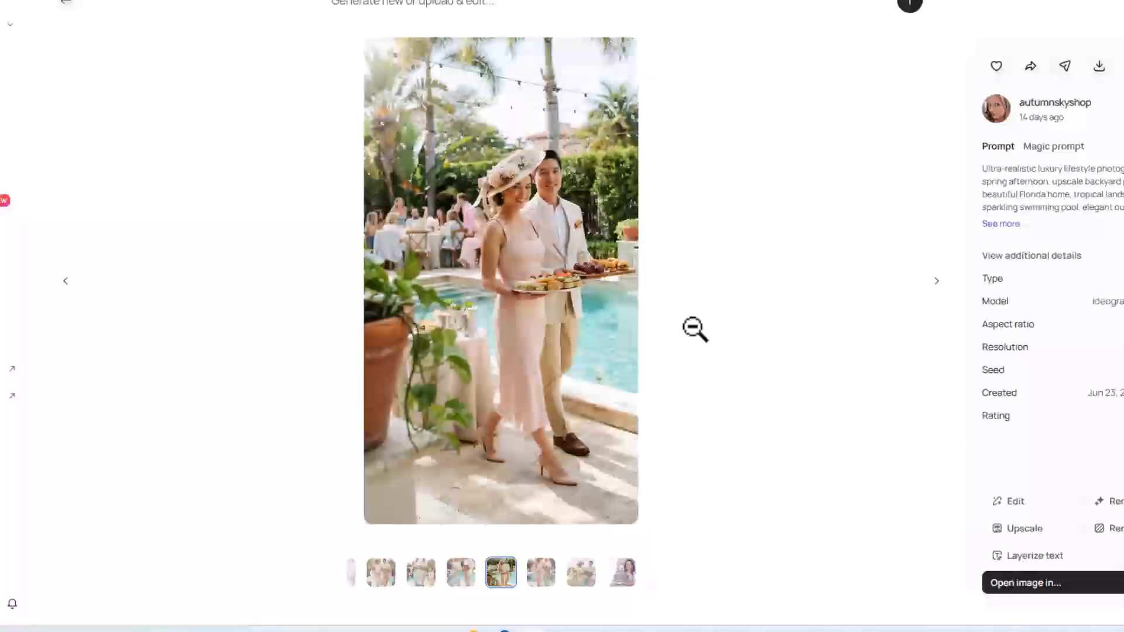
{"action": "left_click", "coordinate": [459, 580]}
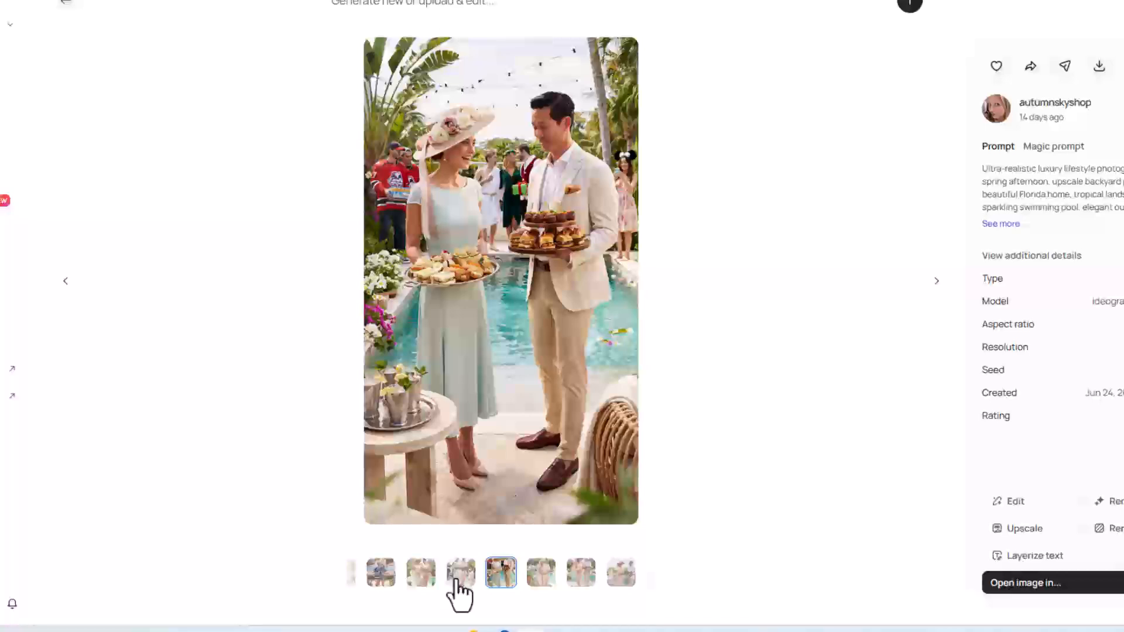
{"action": "left_click", "coordinate": [422, 574]}
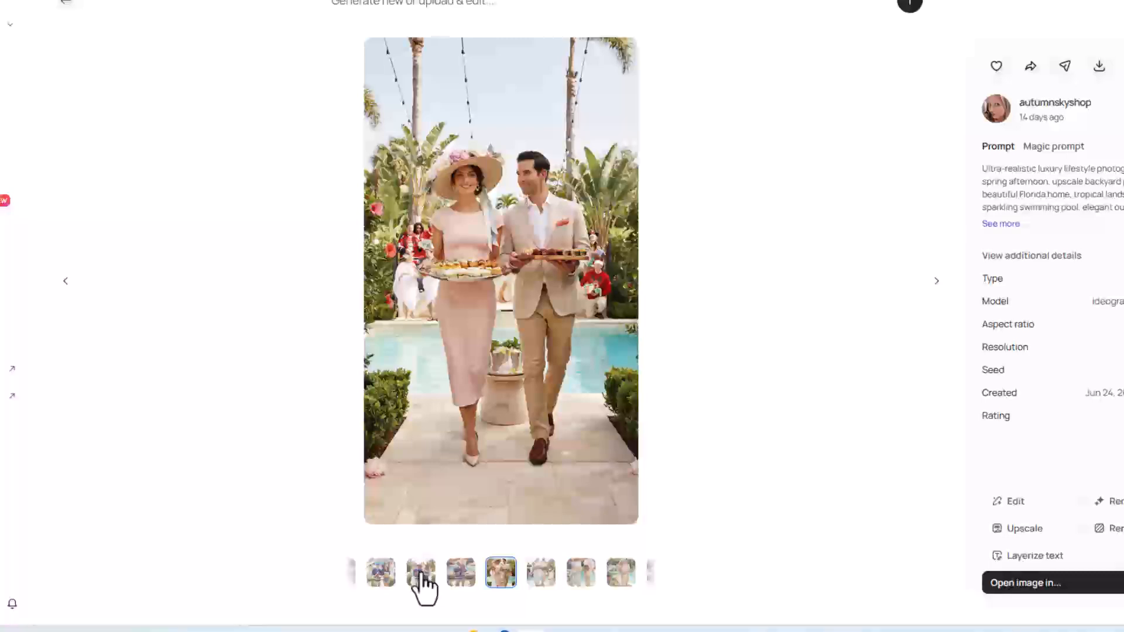
{"action": "left_click", "coordinate": [462, 577]}
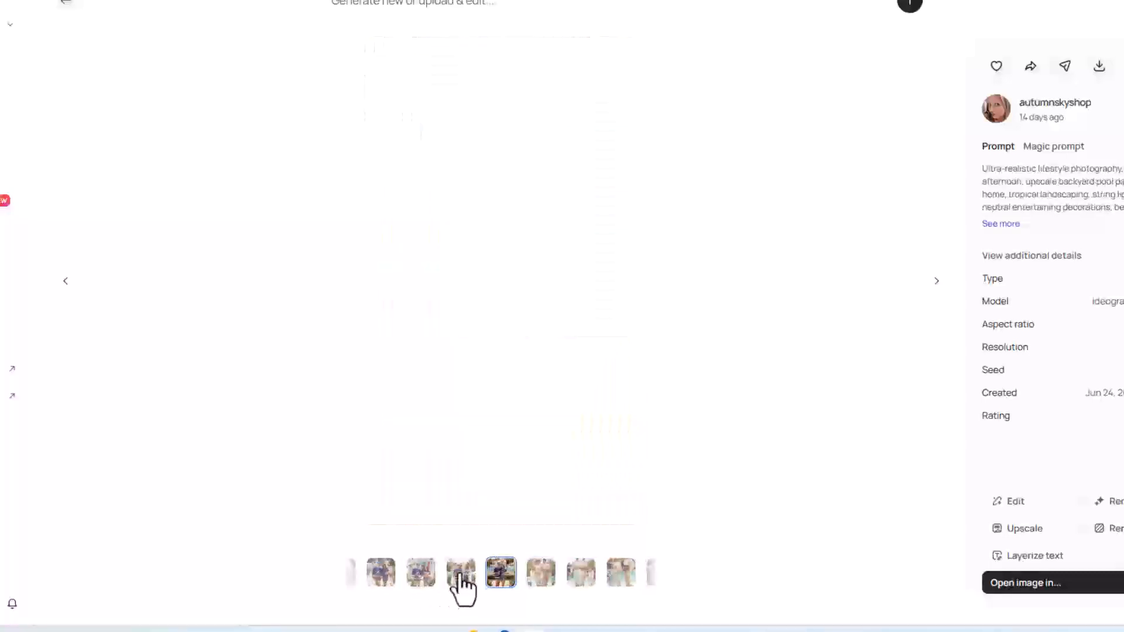
{"action": "left_click", "coordinate": [541, 574]}
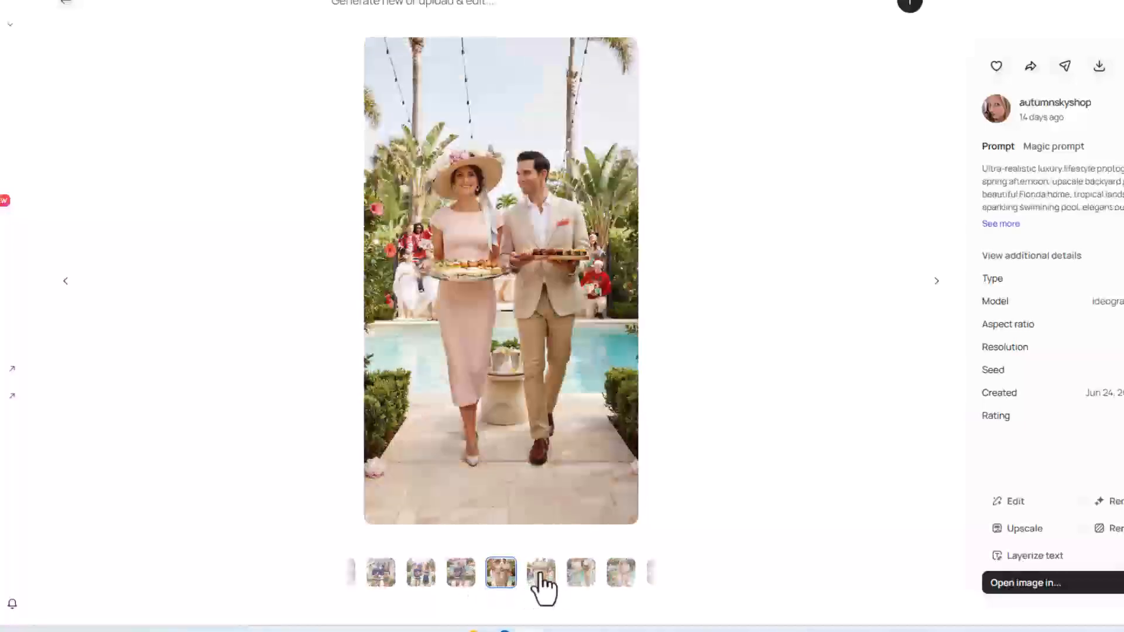
{"action": "left_click", "coordinate": [535, 579]}
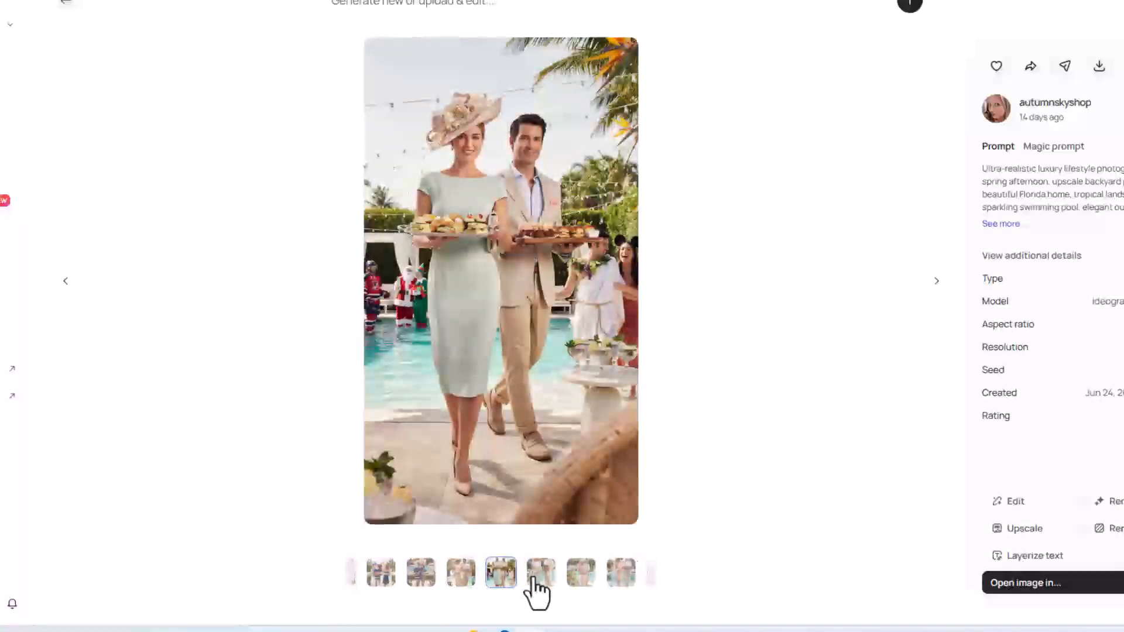
{"action": "left_click", "coordinate": [533, 580]}
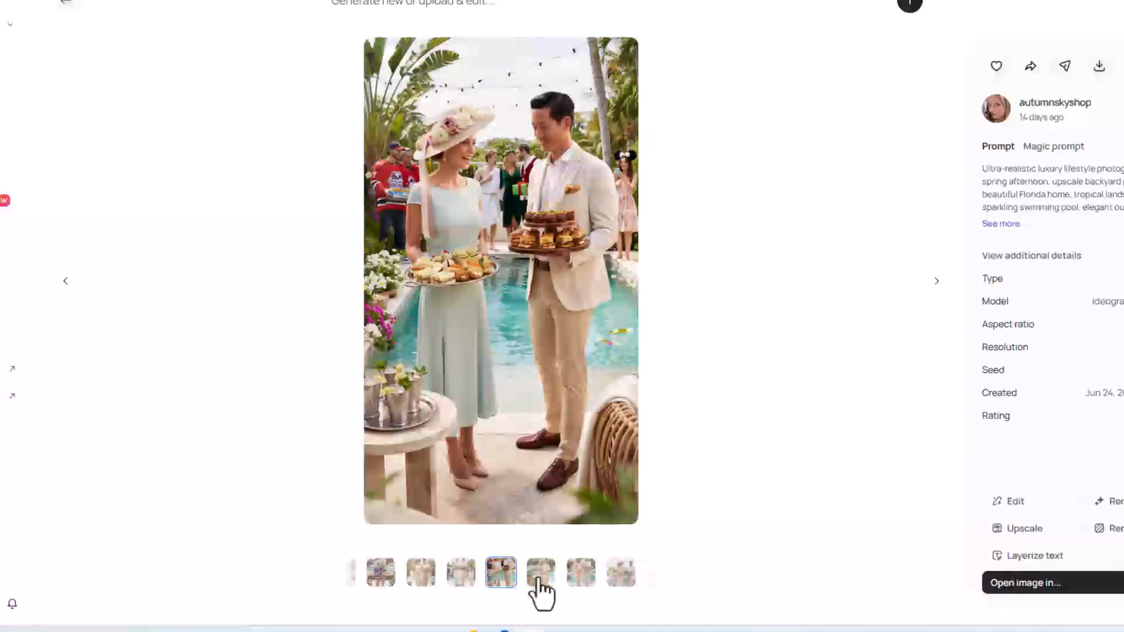
{"action": "left_click", "coordinate": [537, 580]}
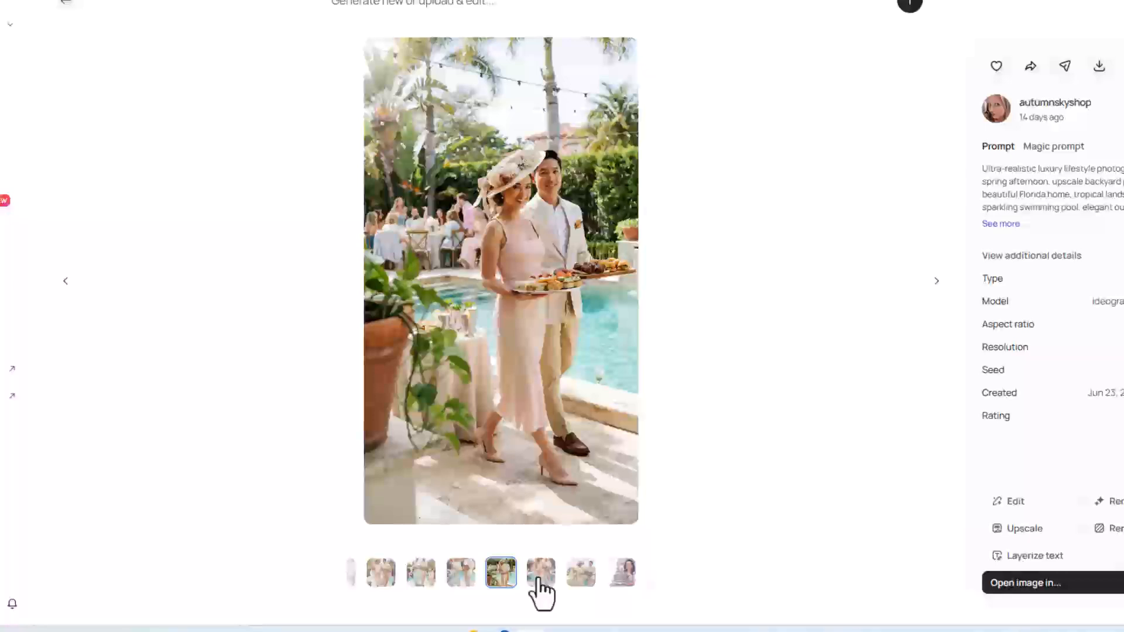
{"action": "left_click", "coordinate": [550, 578]}
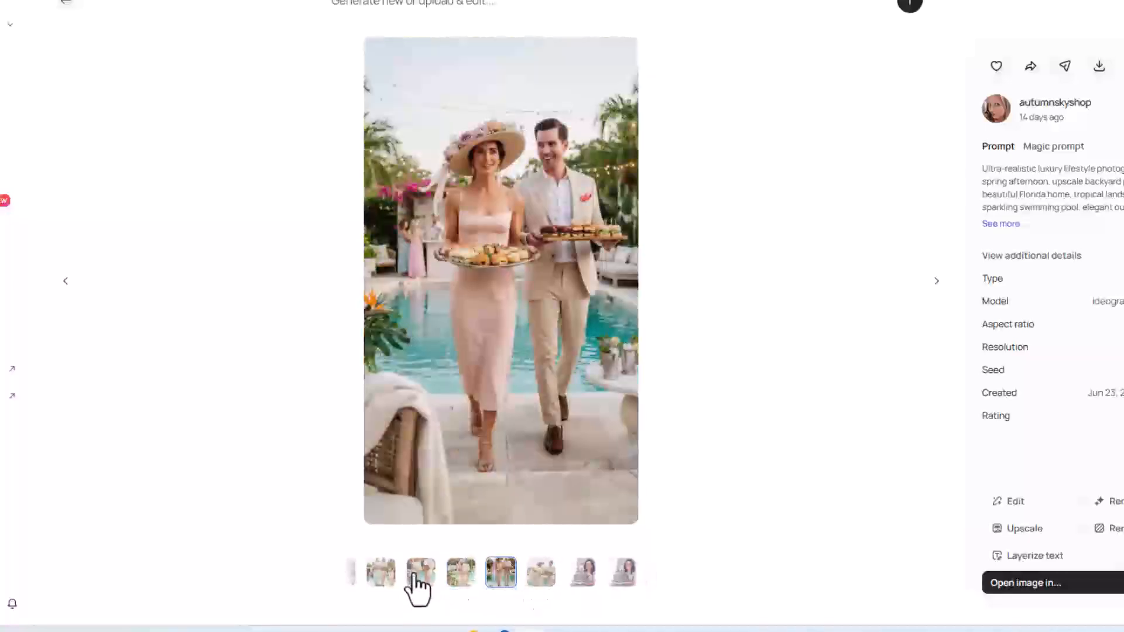
Step: Download the image of the Derby couple facing each other by the pool as a PNG at 2K original size
{"action": "left_click", "coordinate": [414, 578]}
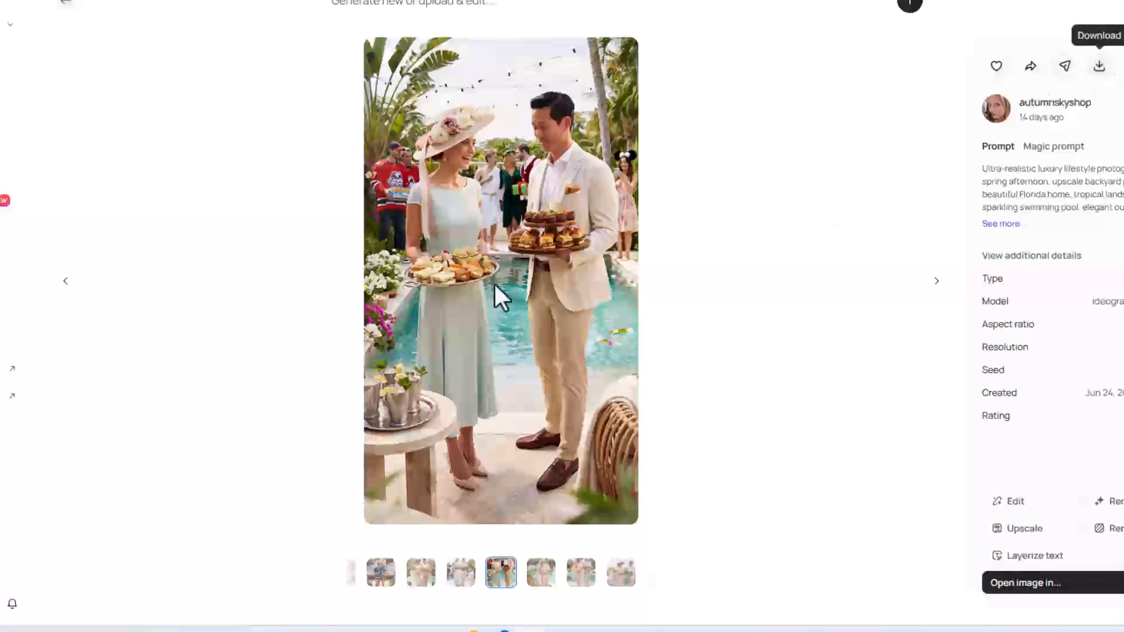
{"action": "left_click", "coordinate": [1099, 67]}
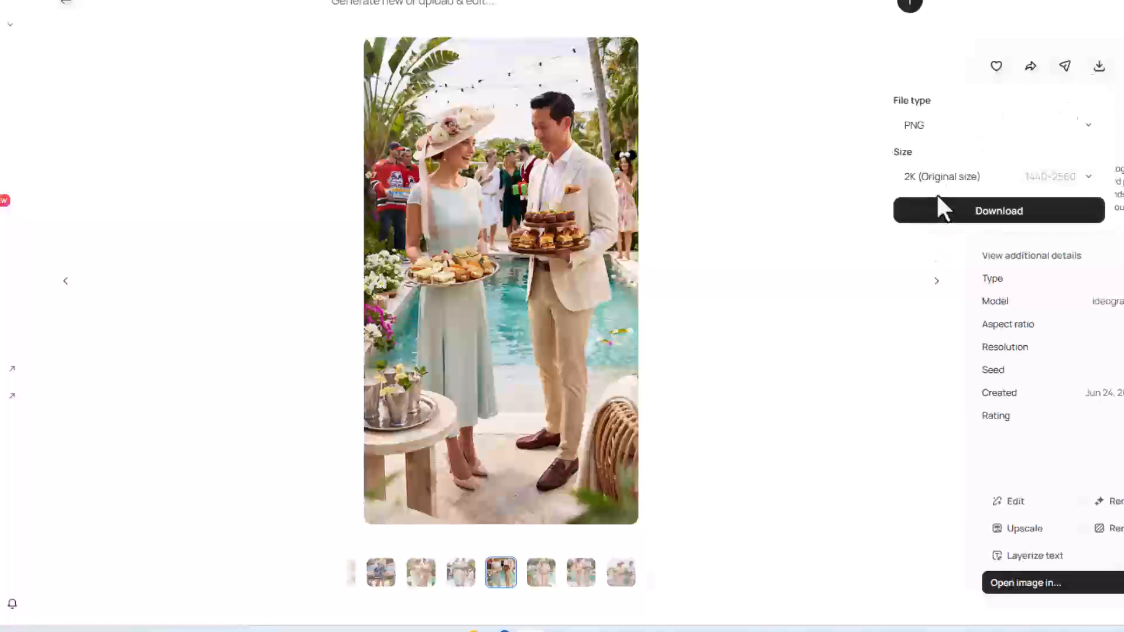
{"action": "left_click", "coordinate": [938, 214]}
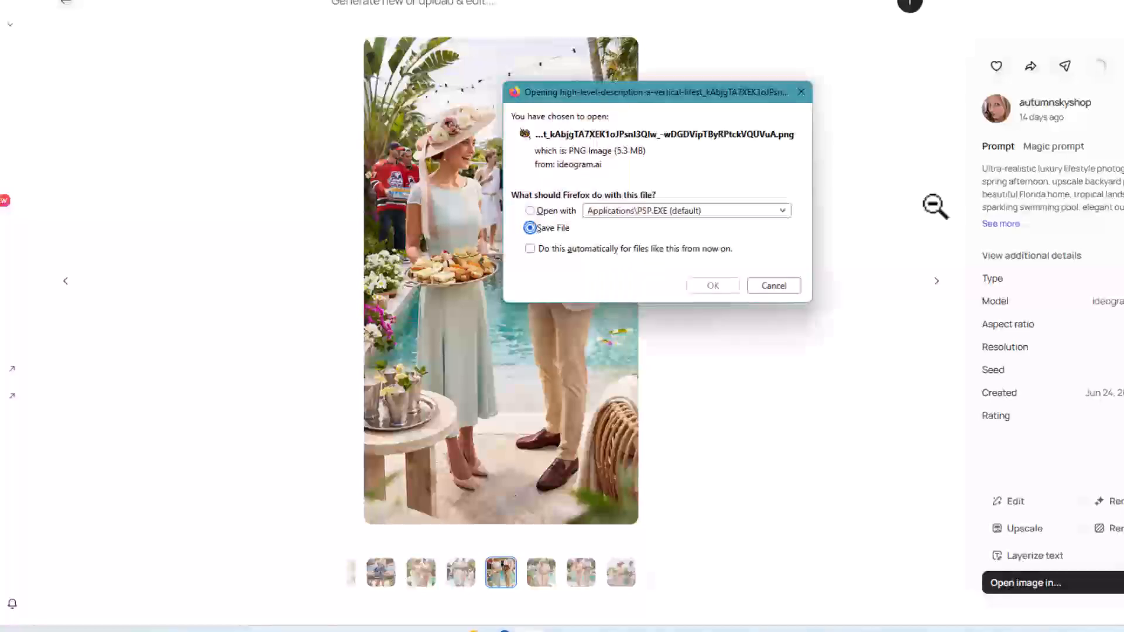
{"action": "left_click", "coordinate": [714, 286]}
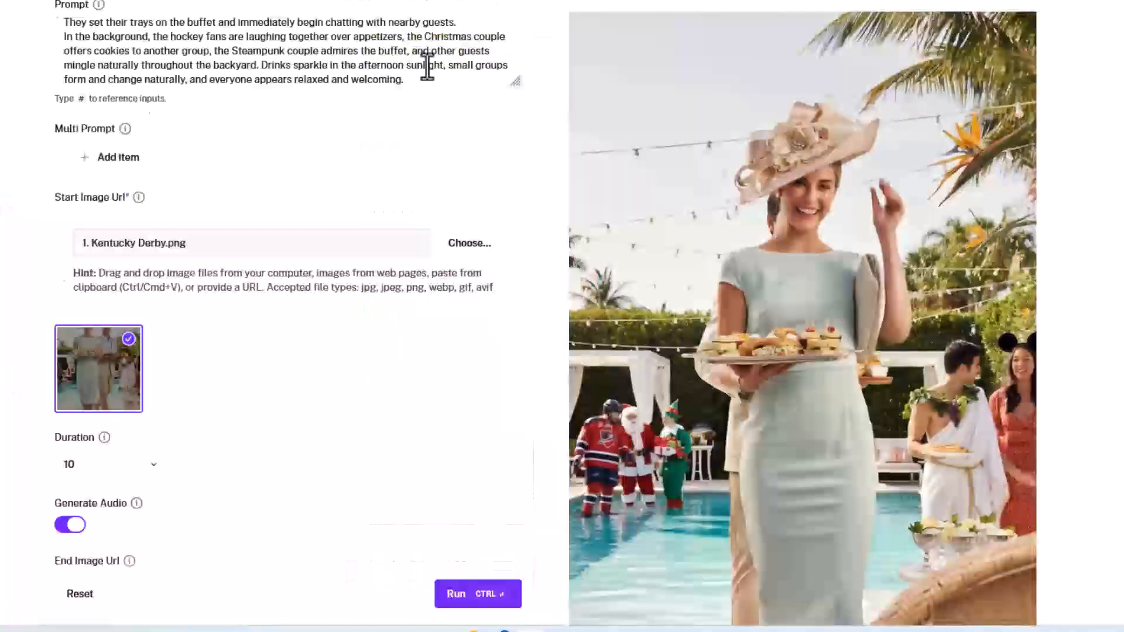
Step: Add to the prompt's end: no slow motion, cinematic effects, exaggerated facial expressions or posing, and no one entering or standing in the swimming pool
{"action": "left_click", "coordinate": [405, 80]}
{"action": "type", "text": "No slow motion. No cinematic effects. No exaggerated facial expressions. No posing. No one enters or stands in the swimming pool."}
{"action": "scroll", "coordinate": [403, 68], "scroll_direction": "down", "scroll_amount": 2}
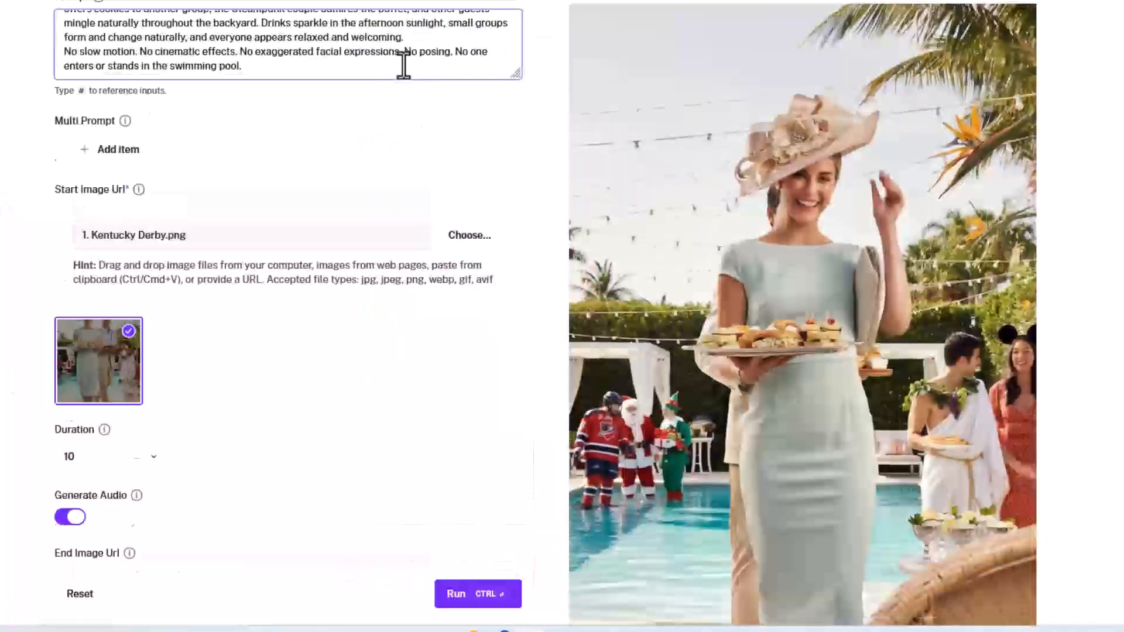
Step: Review the party scene prompt together with the start image, duration and audio settings in the Kling form
{"action": "scroll", "coordinate": [348, 187], "scroll_direction": "up", "scroll_amount": 4}
{"action": "scroll", "coordinate": [338, 193], "scroll_direction": "up", "scroll_amount": 3}
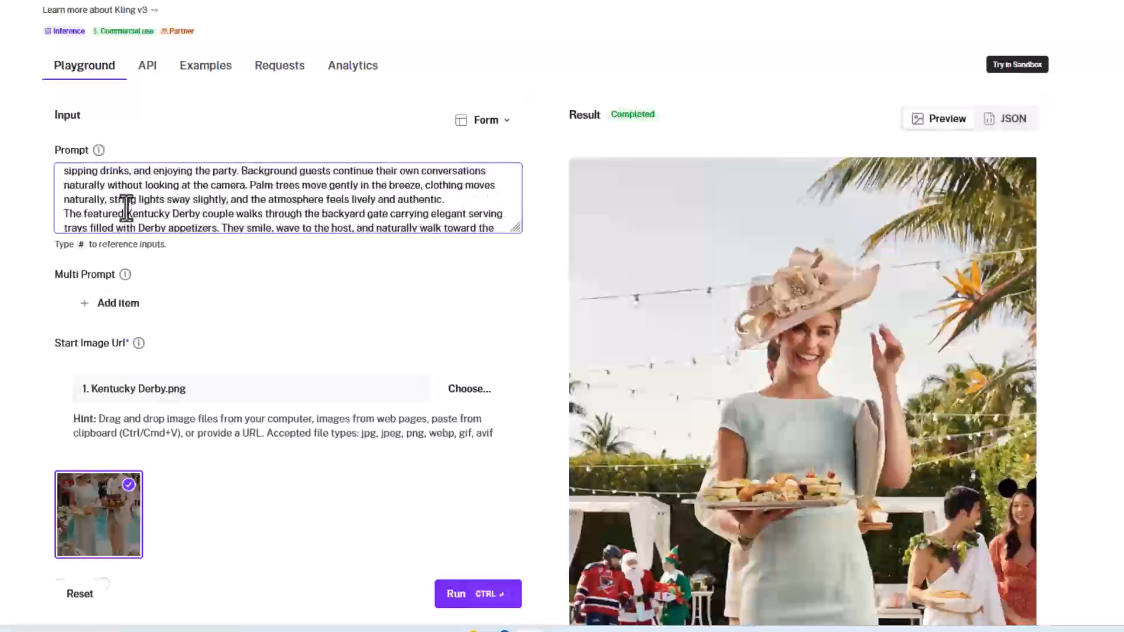
{"action": "left_click_drag", "start_coordinate": [124, 199], "coordinate": [347, 193]}
{"action": "scroll", "coordinate": [348, 192], "scroll_direction": "down", "scroll_amount": 5}
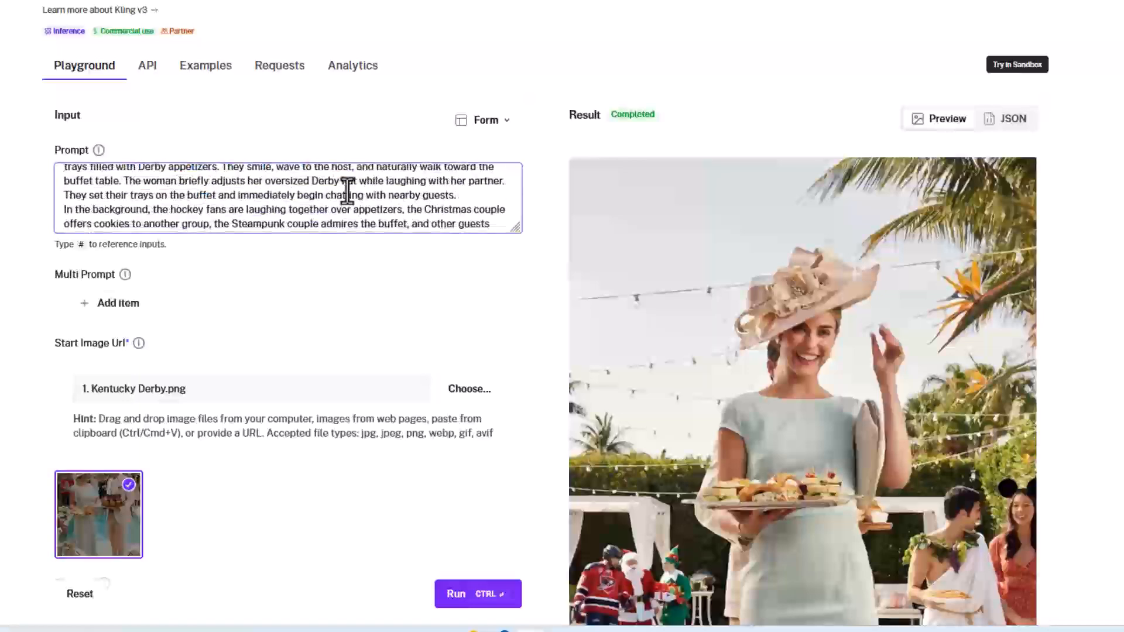
{"action": "scroll", "coordinate": [273, 263], "scroll_direction": "down", "scroll_amount": 6}
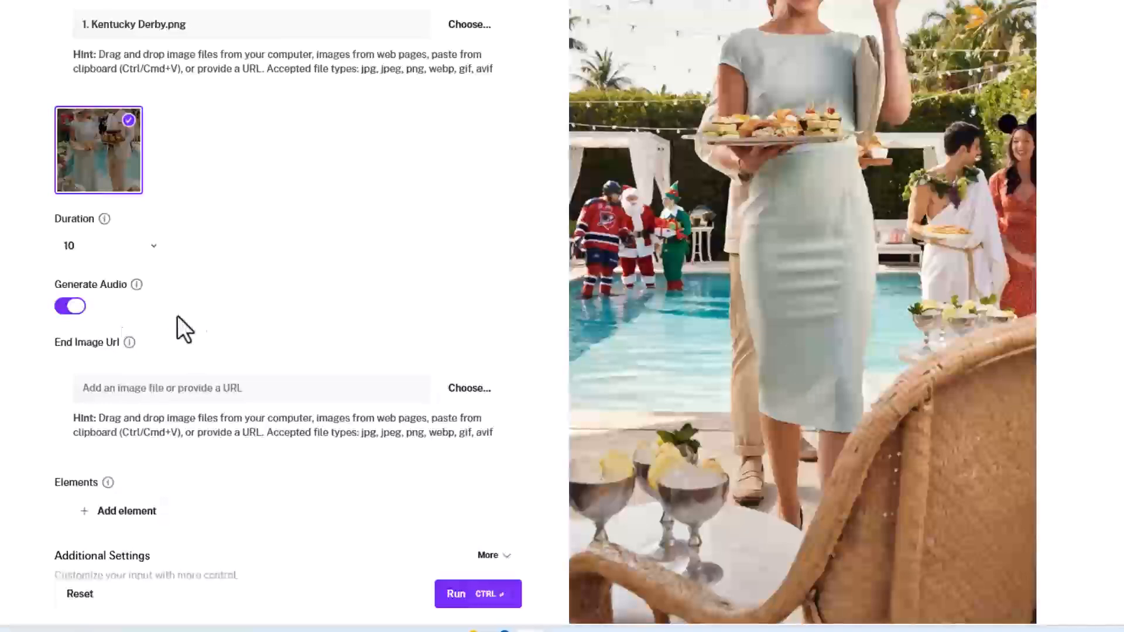
{"action": "scroll", "coordinate": [324, 304], "scroll_direction": "up", "scroll_amount": 5}
{"action": "scroll", "coordinate": [346, 285], "scroll_direction": "up", "scroll_amount": 2}
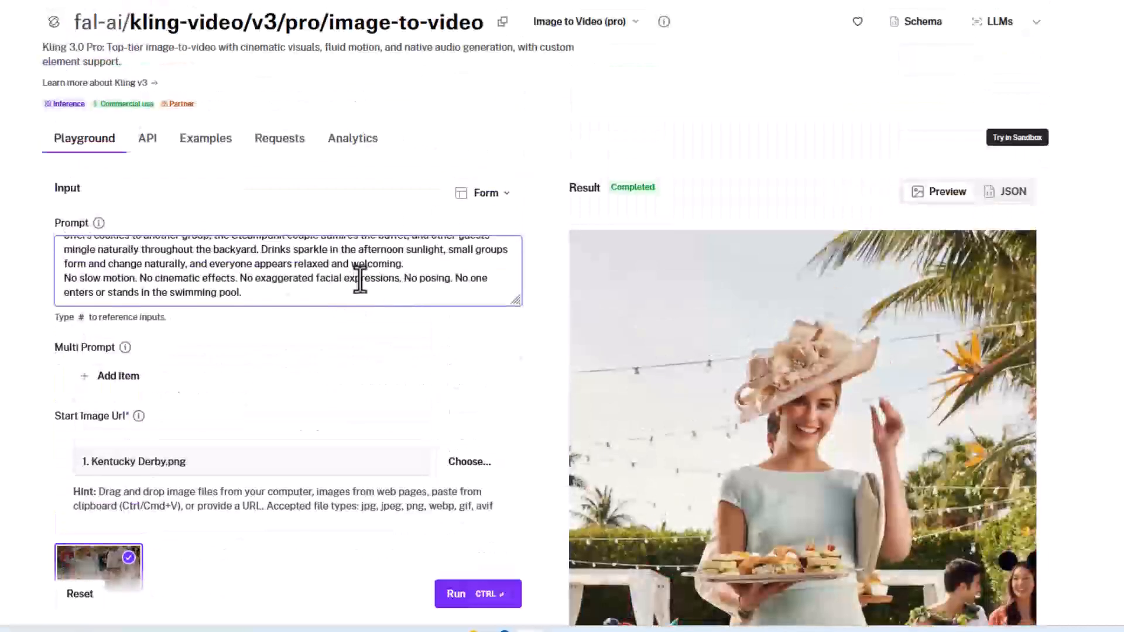
Step: Replace the entire prompt with the prepared version that gives the Derby couple spoken dialogue, and read through it
{"action": "scroll", "coordinate": [337, 281], "scroll_direction": "up", "scroll_amount": 3}
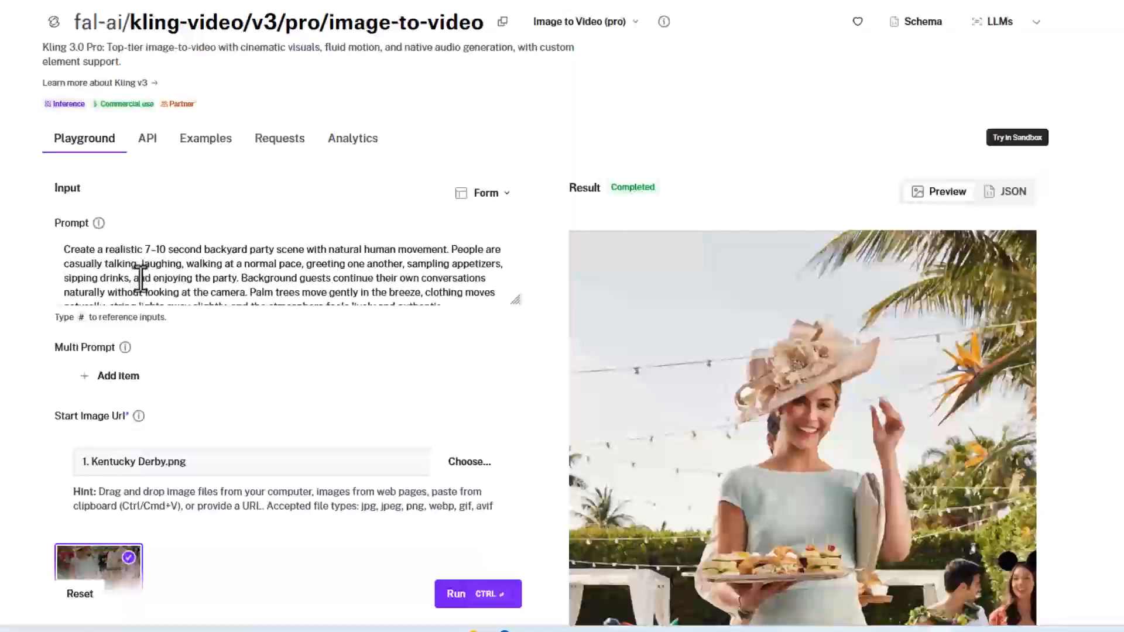
{"action": "left_click_drag", "start_coordinate": [71, 248], "coordinate": [481, 229]}
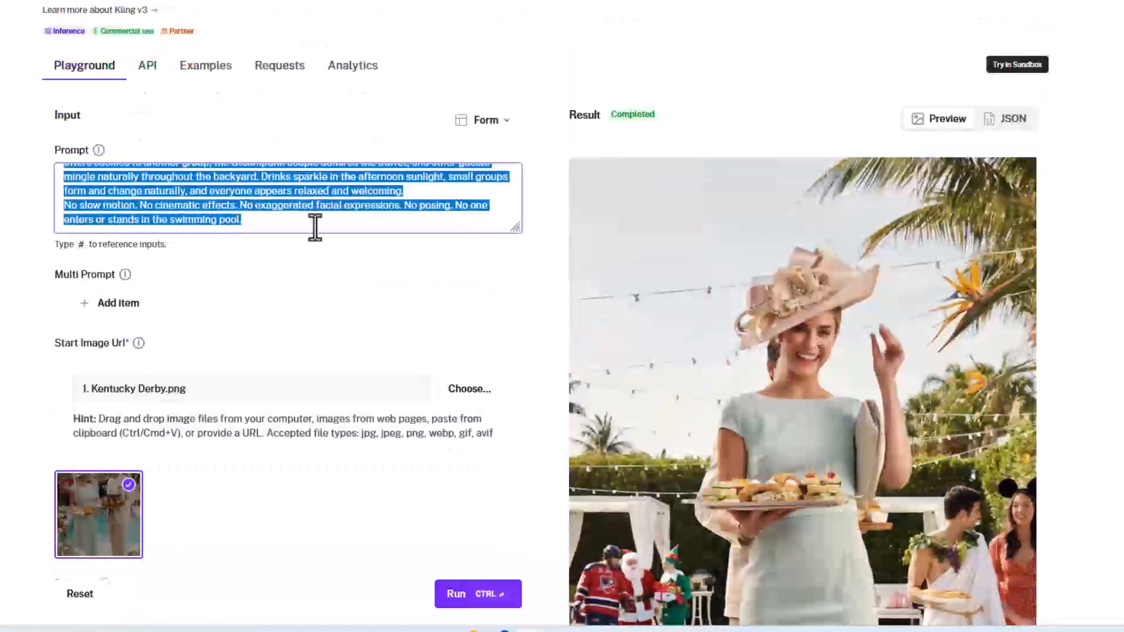
{"action": "scroll", "coordinate": [310, 217], "scroll_direction": "down", "scroll_amount": 3}
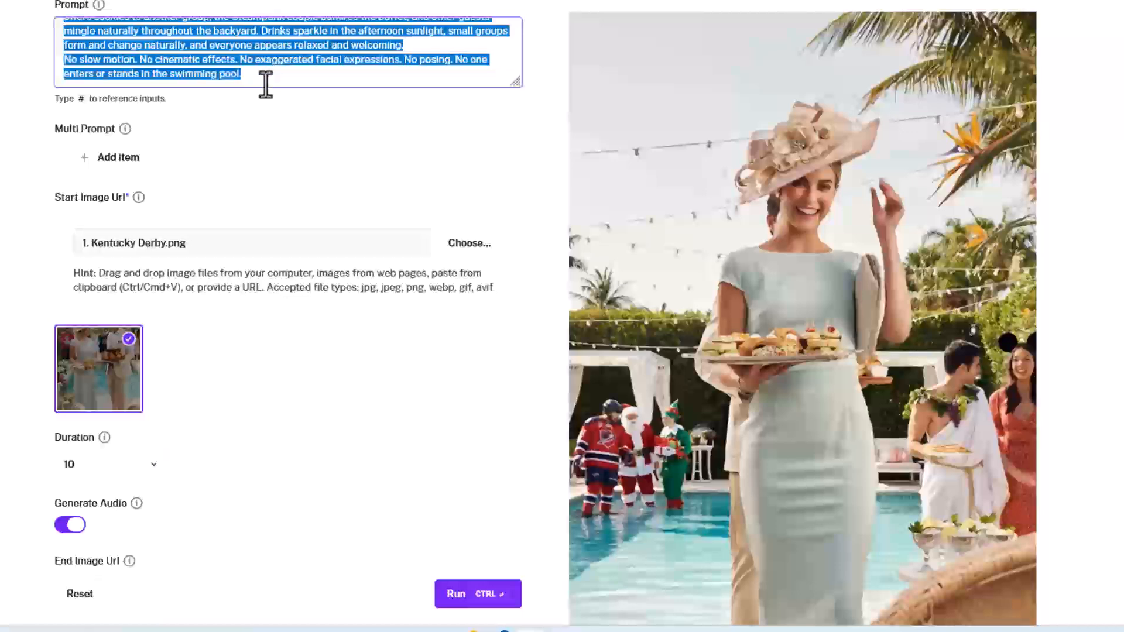
{"action": "key", "text": "ctrl+v"}
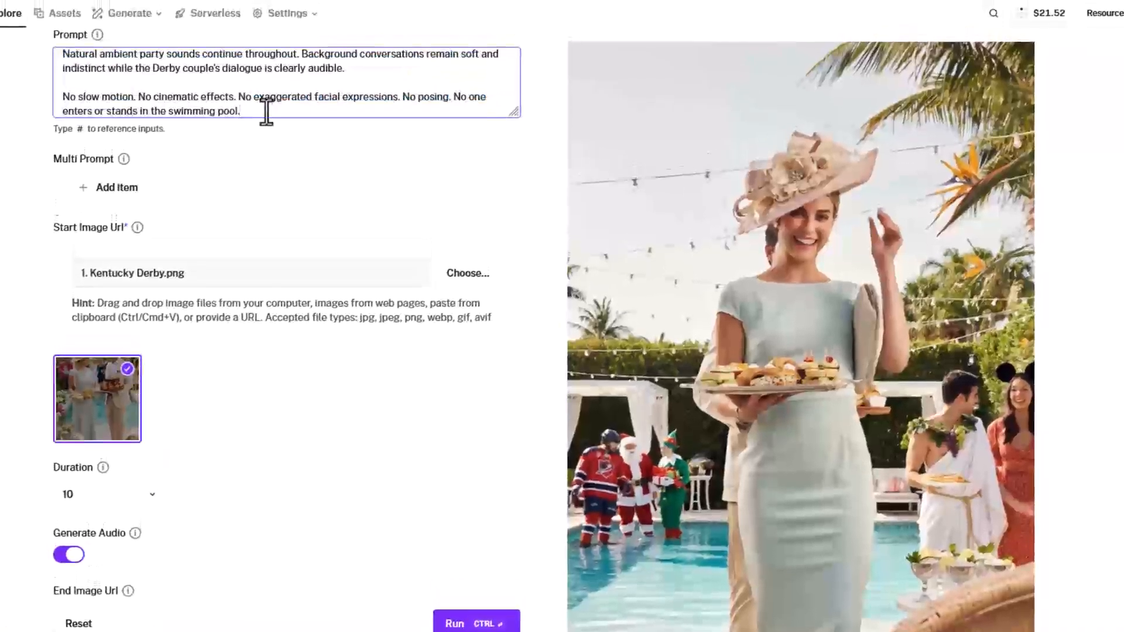
{"action": "scroll", "coordinate": [275, 96], "scroll_direction": "up", "scroll_amount": 10}
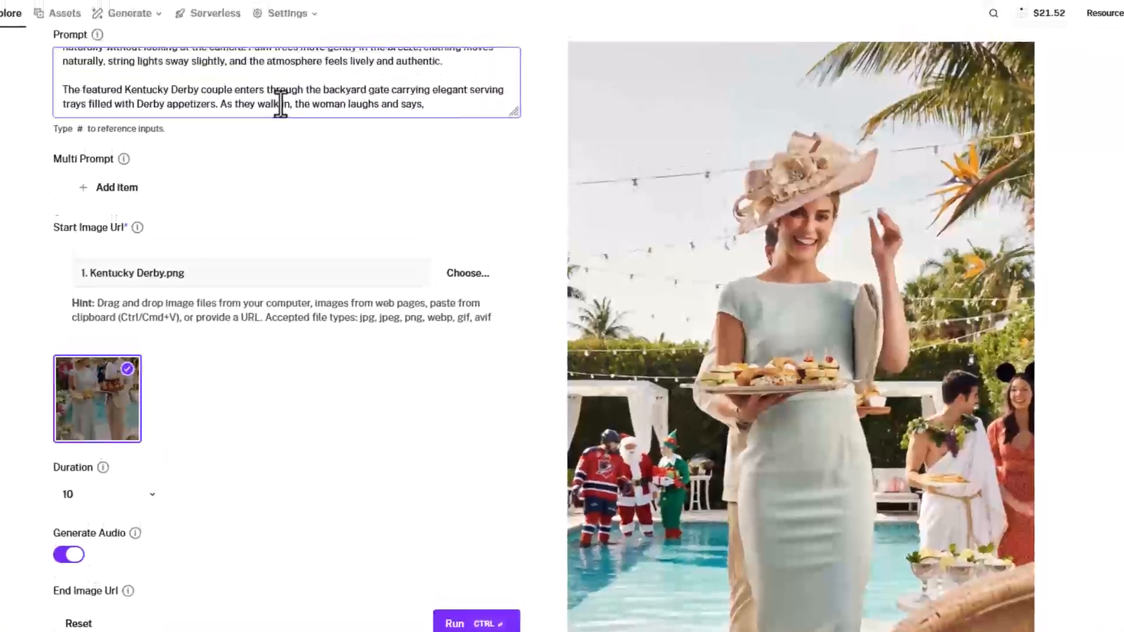
{"action": "scroll", "coordinate": [275, 104], "scroll_direction": "down", "scroll_amount": 3}
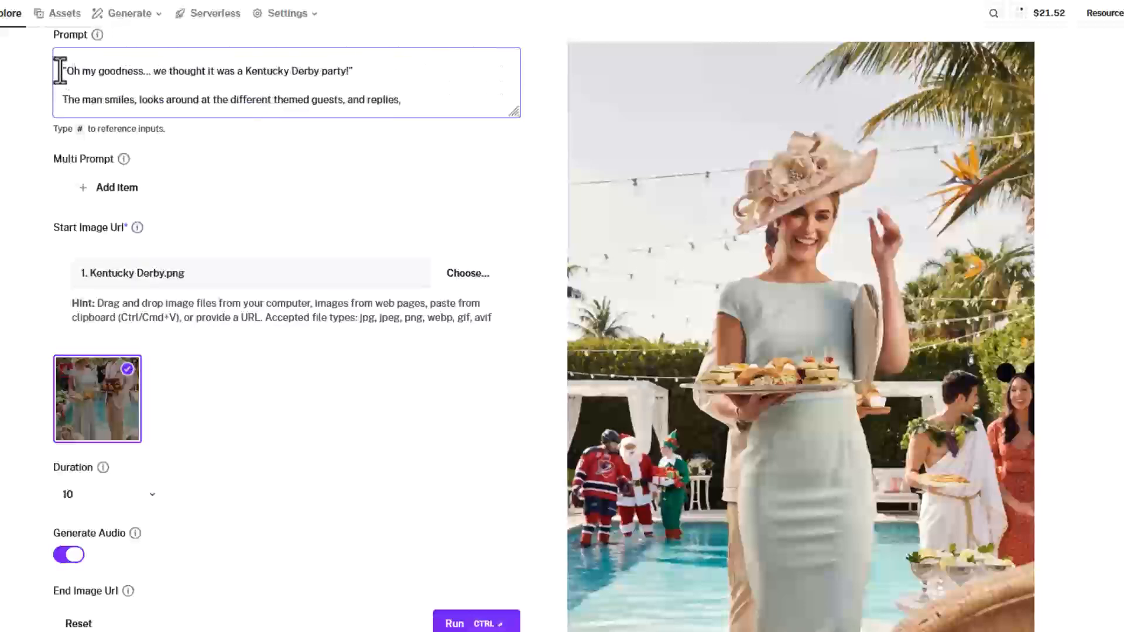
Step: Review the prompt's spoken lines for the woman and the man, and the party action that follows them
{"action": "left_click_drag", "start_coordinate": [61, 71], "coordinate": [149, 68]}
{"action": "triple_click", "coordinate": [373, 74]}
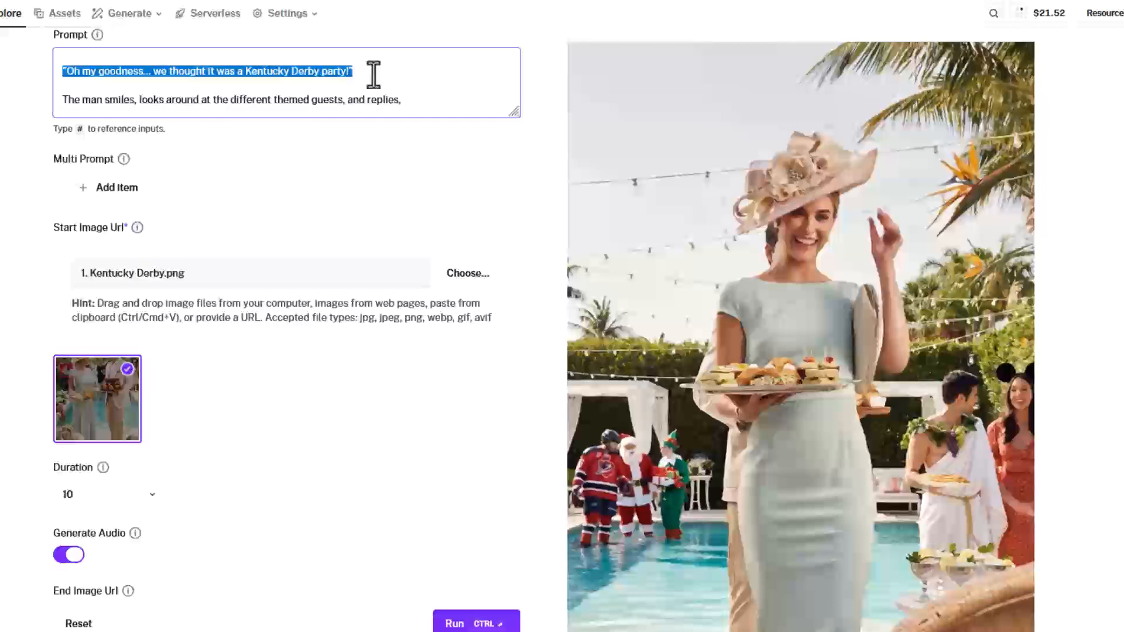
{"action": "left_click", "coordinate": [377, 86]}
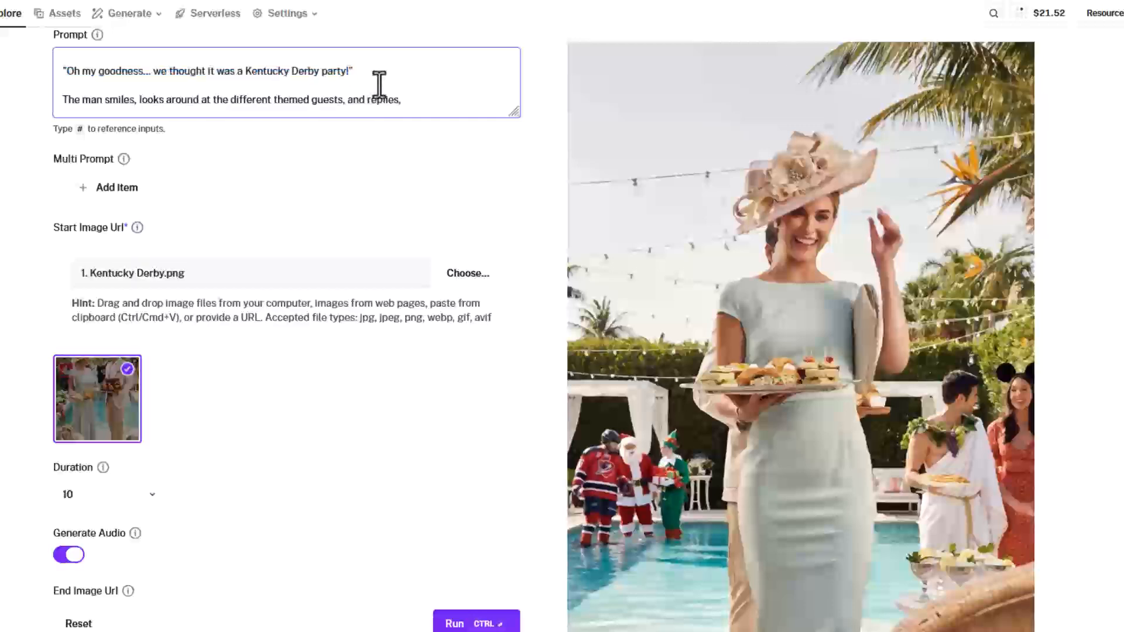
{"action": "scroll", "coordinate": [379, 85], "scroll_direction": "down", "scroll_amount": 2}
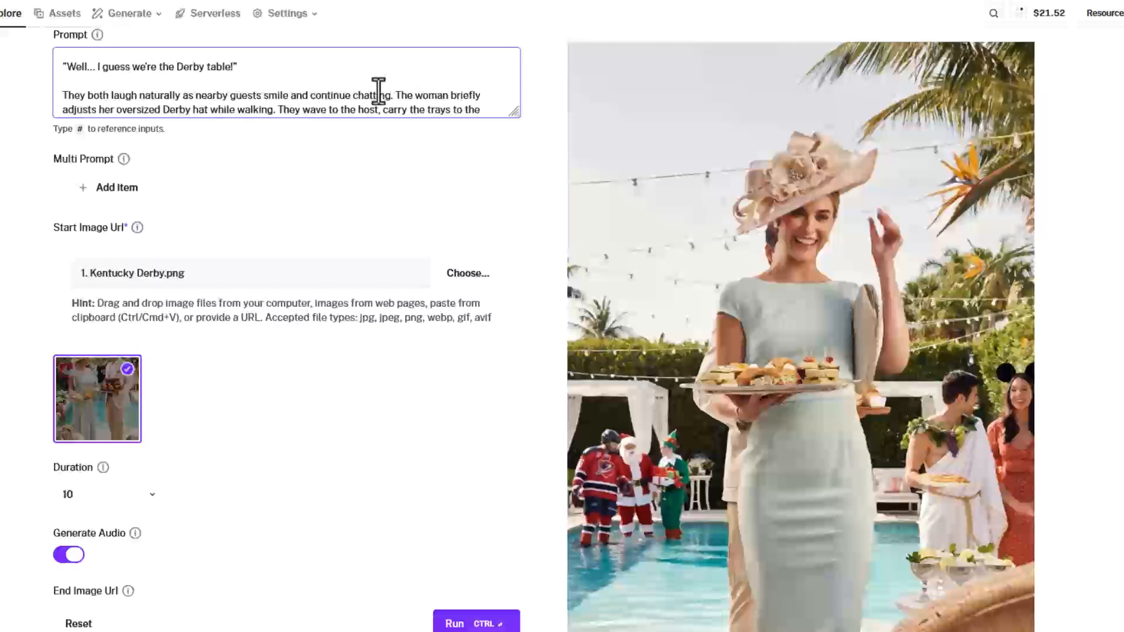
{"action": "scroll", "coordinate": [378, 90], "scroll_direction": "down", "scroll_amount": 2}
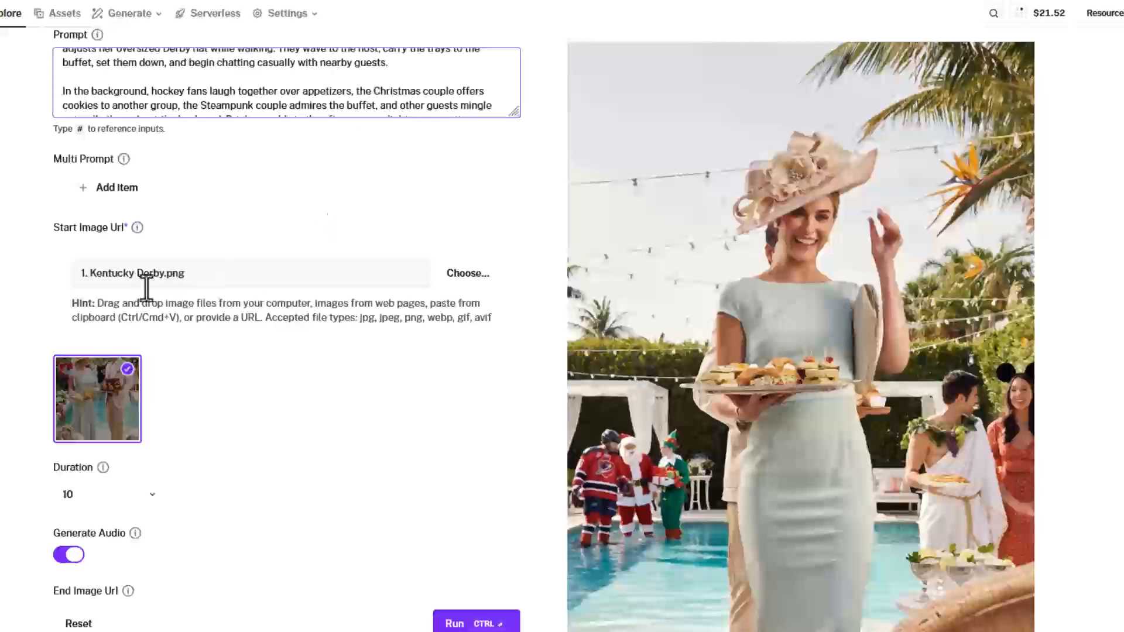
Step: Load "1. Kentucky Derby.png", the image of the couple facing each other by the pool, as the start image
{"action": "left_click", "coordinate": [469, 284]}
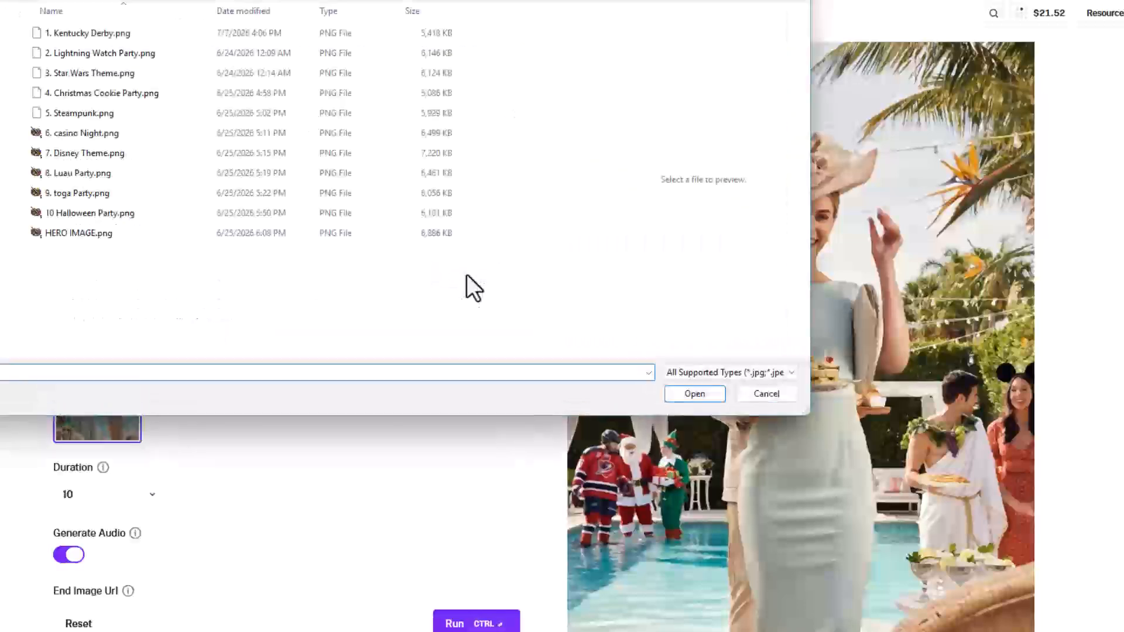
{"action": "left_click", "coordinate": [101, 31]}
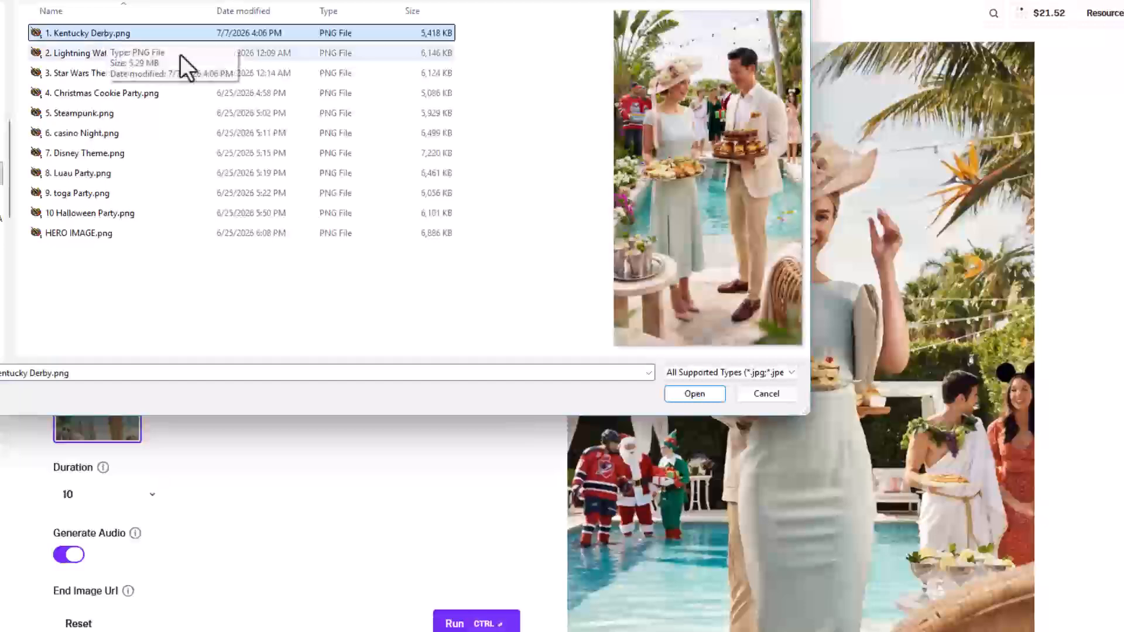
{"action": "left_click", "coordinate": [703, 397]}
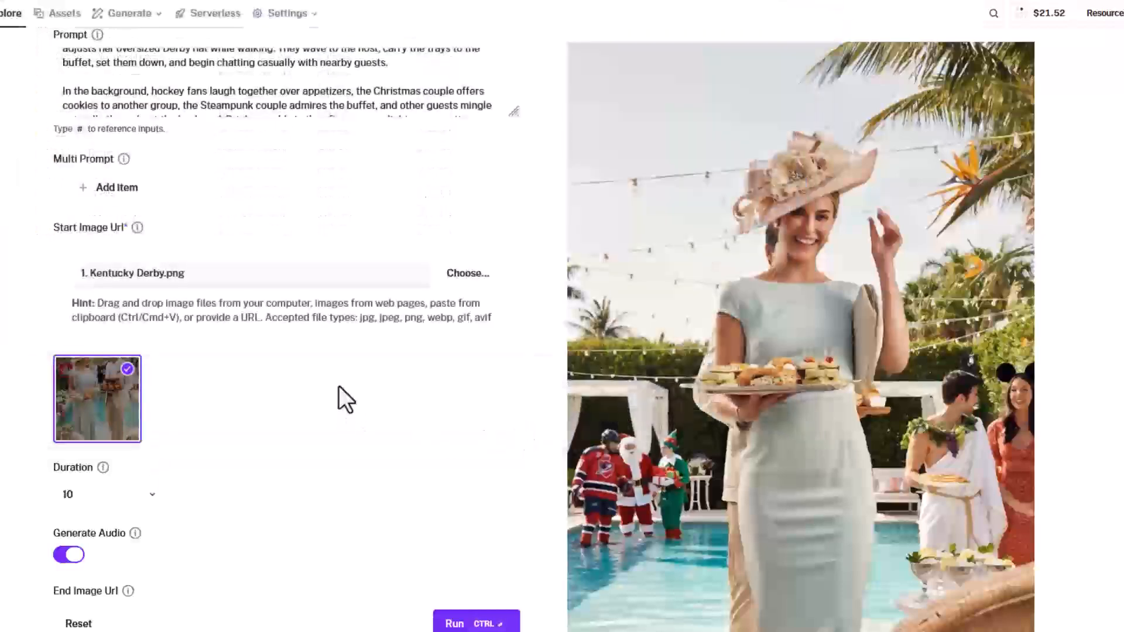
Step: Set the video duration to 10 seconds, leaving audio generation on
{"action": "scroll", "coordinate": [339, 387], "scroll_direction": "down", "scroll_amount": 3}
{"action": "scroll", "coordinate": [339, 387], "scroll_direction": "down", "scroll_amount": 3}
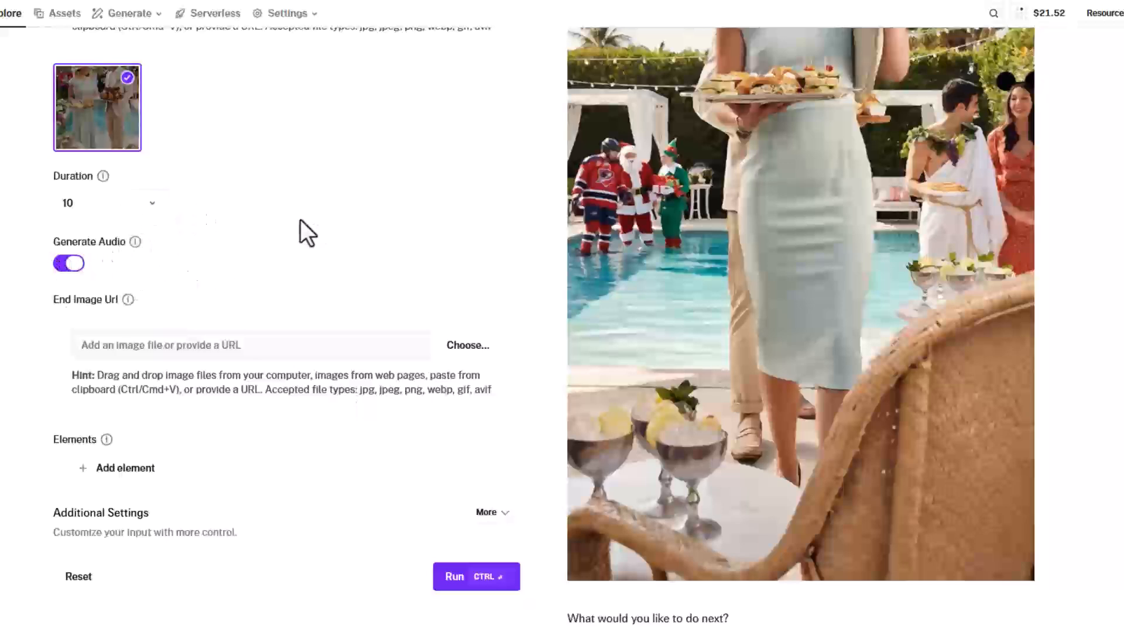
{"action": "left_click", "coordinate": [151, 204]}
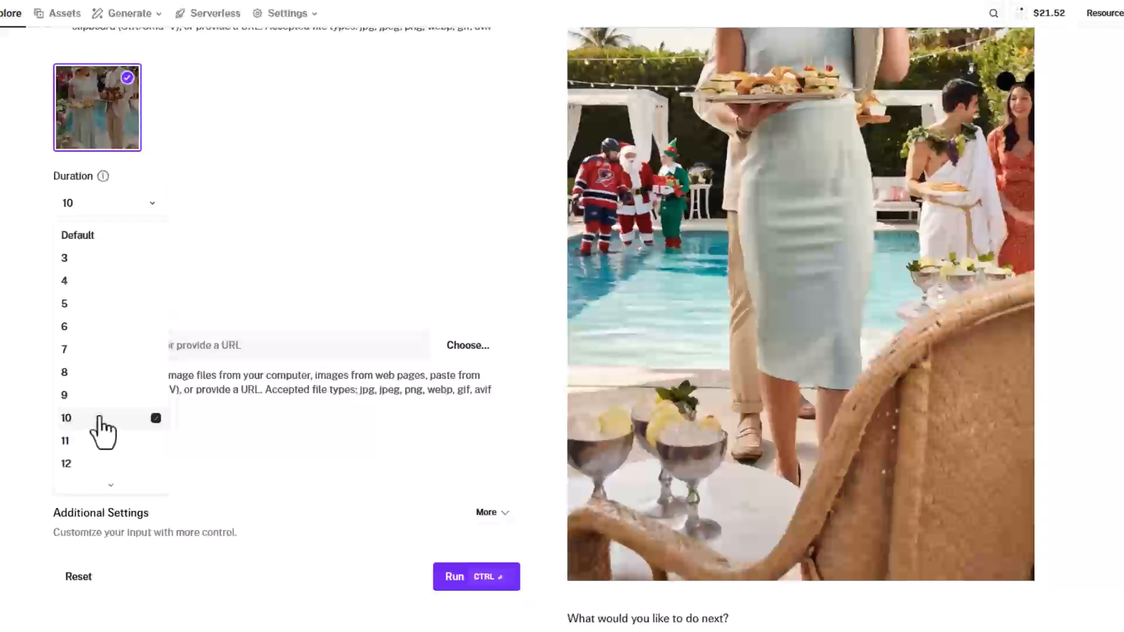
{"action": "left_click", "coordinate": [89, 420]}
Step: Recheck the prompt, start image and audio settings, and run the generation of the dialogue video
{"action": "scroll", "coordinate": [350, 427], "scroll_direction": "down", "scroll_amount": 4}
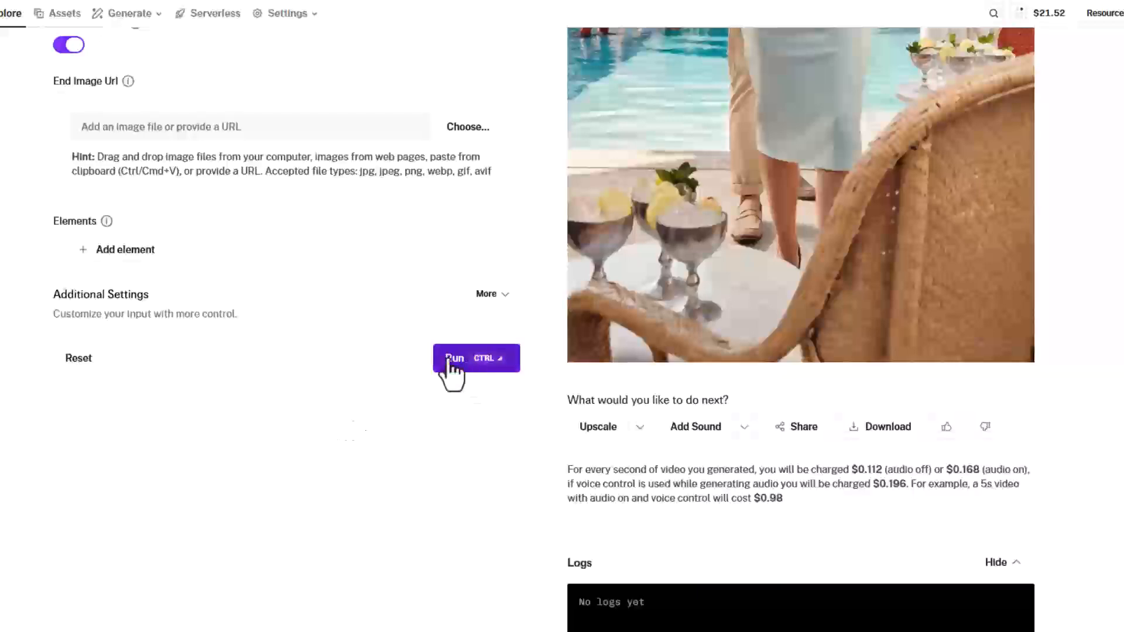
{"action": "scroll", "coordinate": [425, 302], "scroll_direction": "up", "scroll_amount": 9}
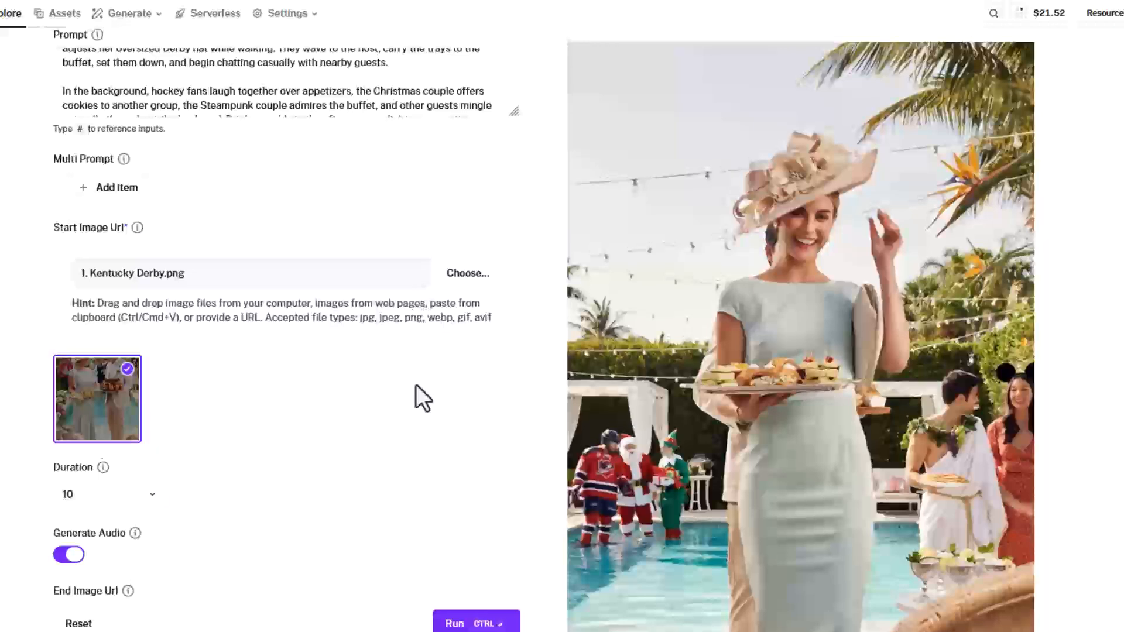
{"action": "scroll", "coordinate": [415, 386], "scroll_direction": "down", "scroll_amount": 3}
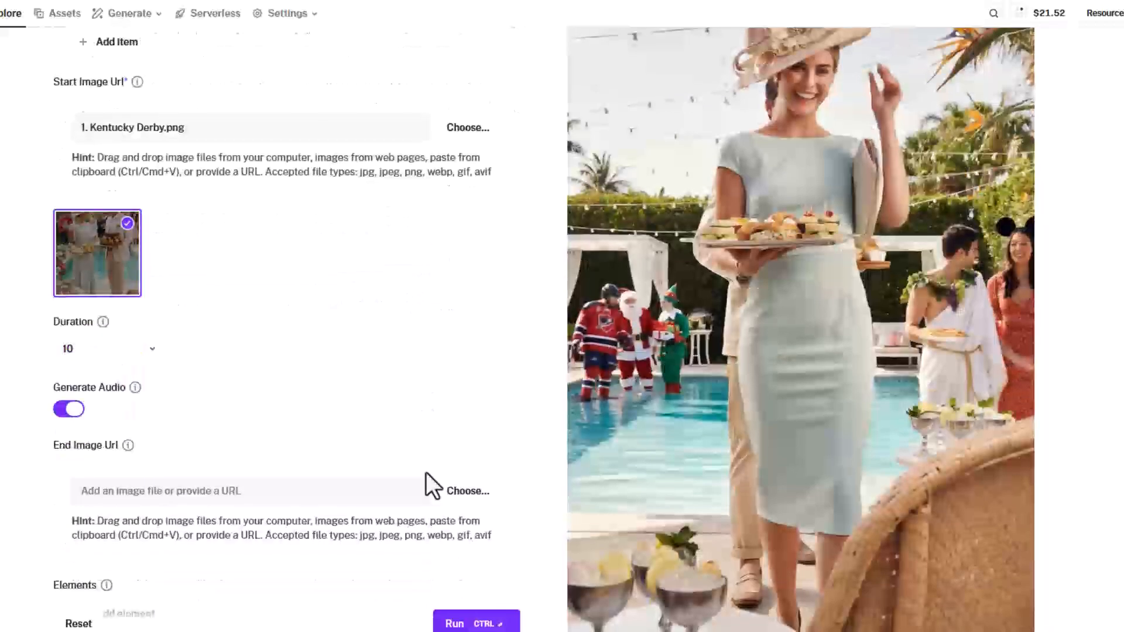
{"action": "left_click", "coordinate": [453, 624]}
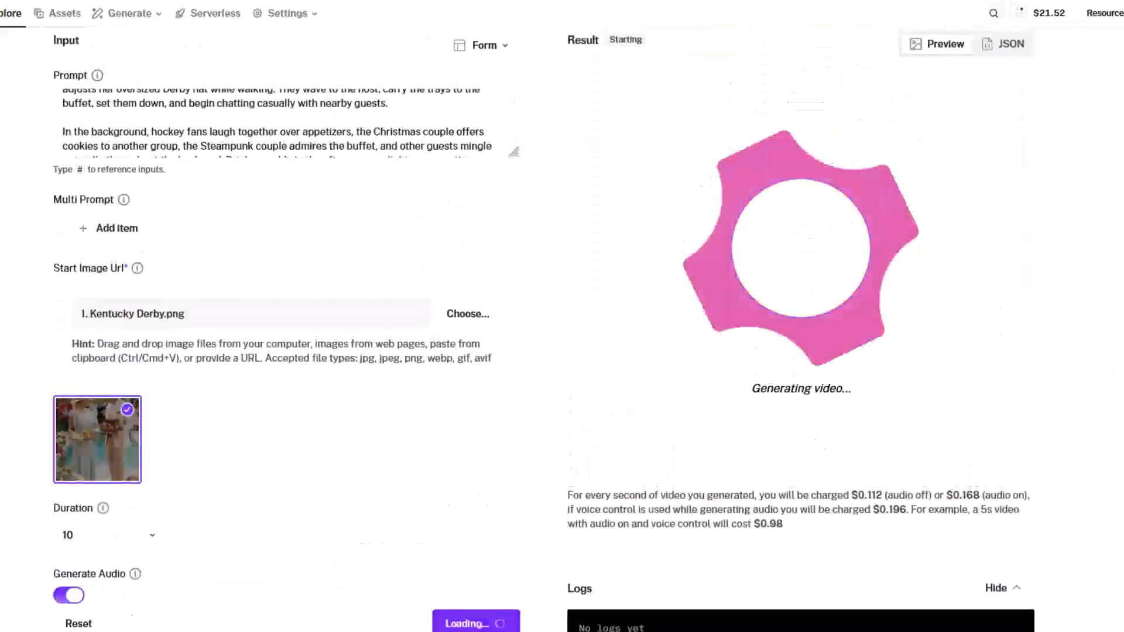